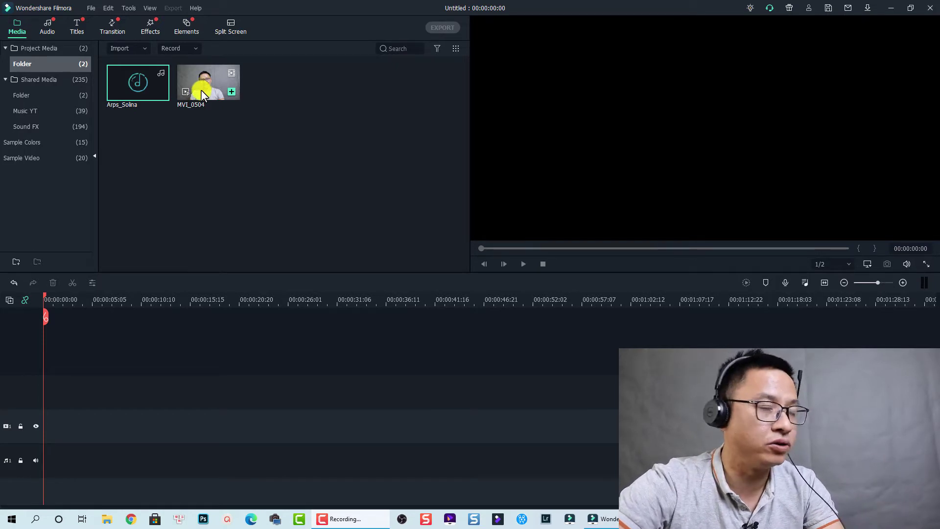
Place the MVI_0504 video at the start of video track 2 and play back its opening seconds
drag(201, 89, 65, 383)
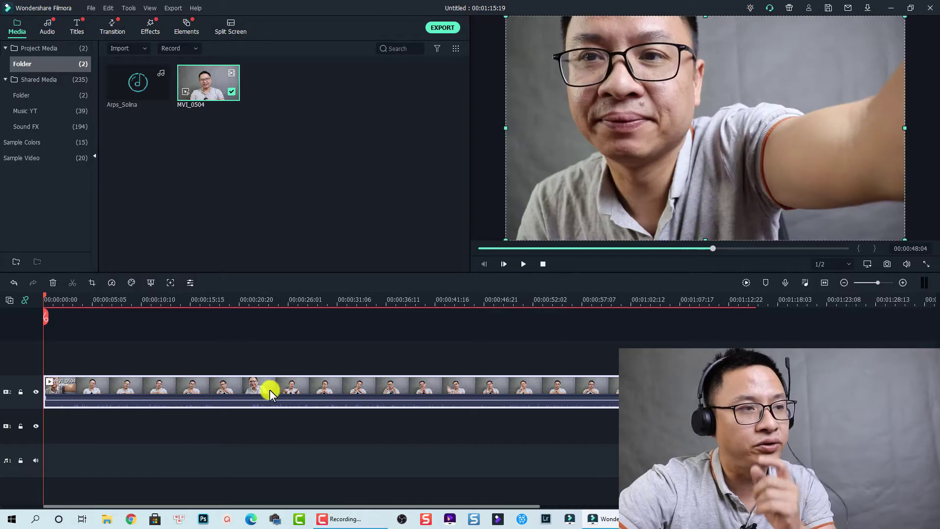
mouse_move(279, 403)
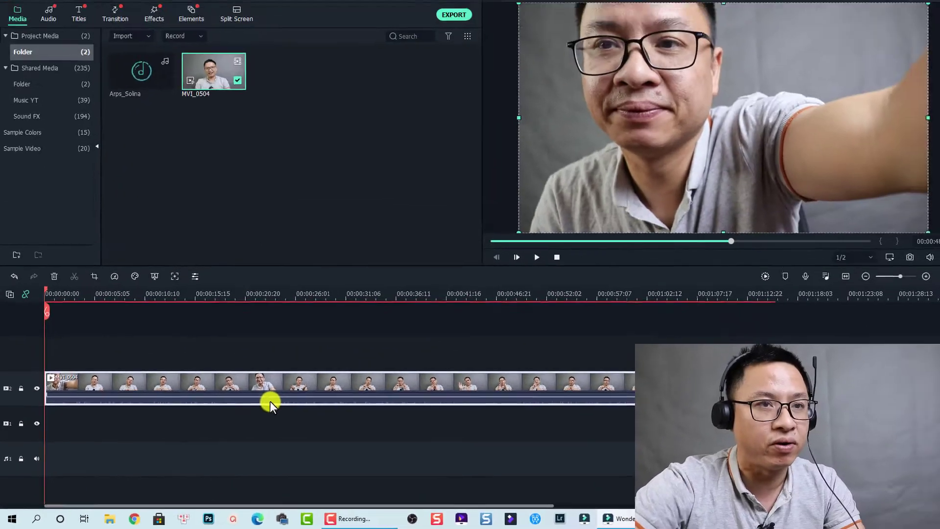
mouse_move(498, 285)
key(space)
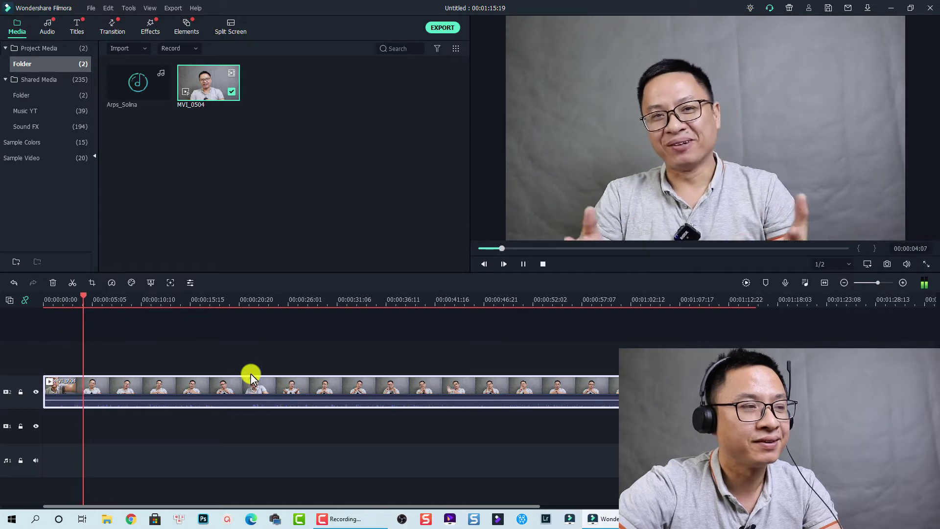
key(space)
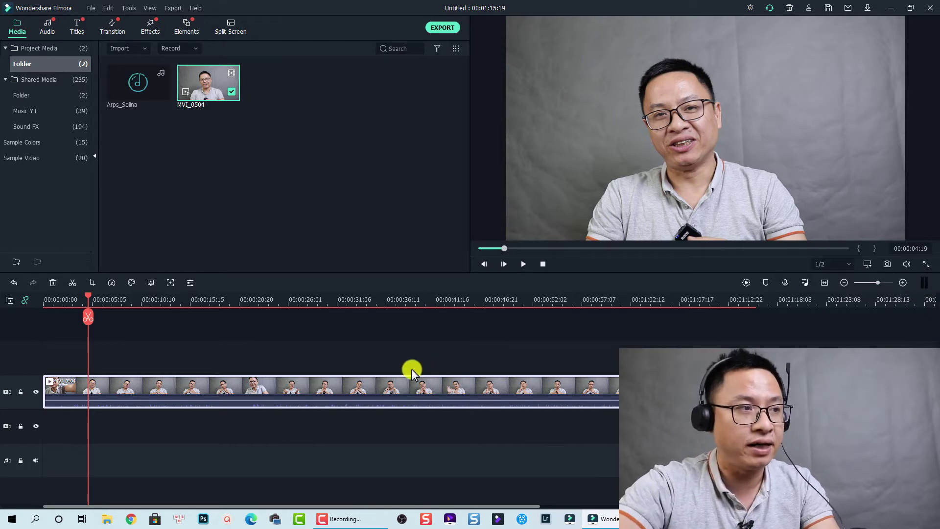
key(space)
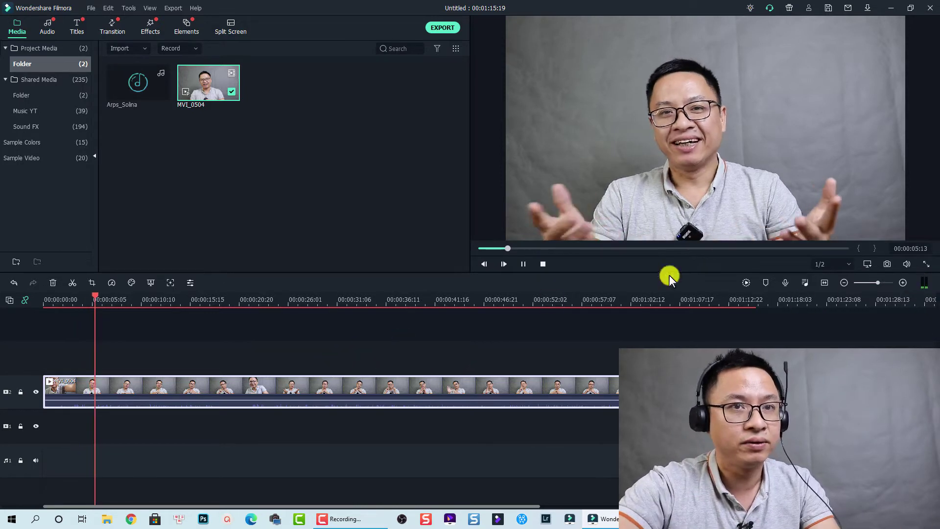
key(space)
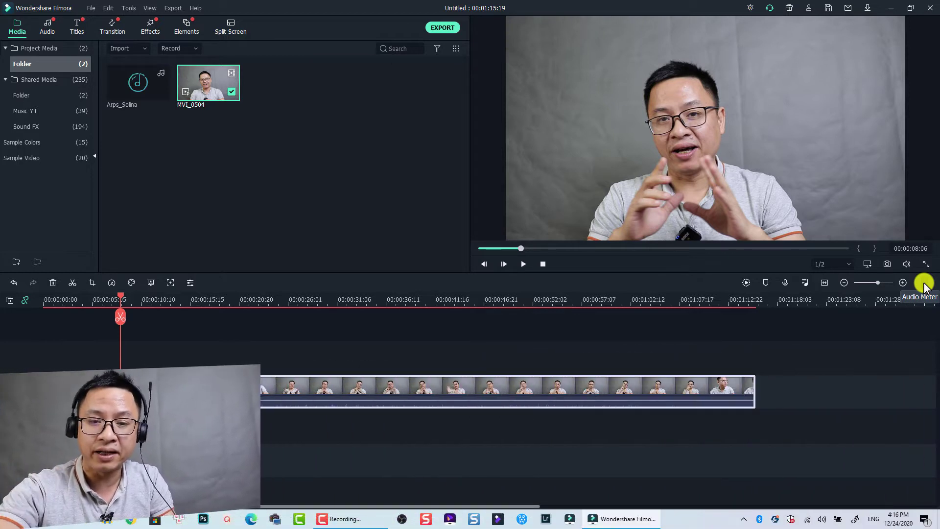
Show the audio meter and play a few seconds of the clip to check its sound level
click(924, 283)
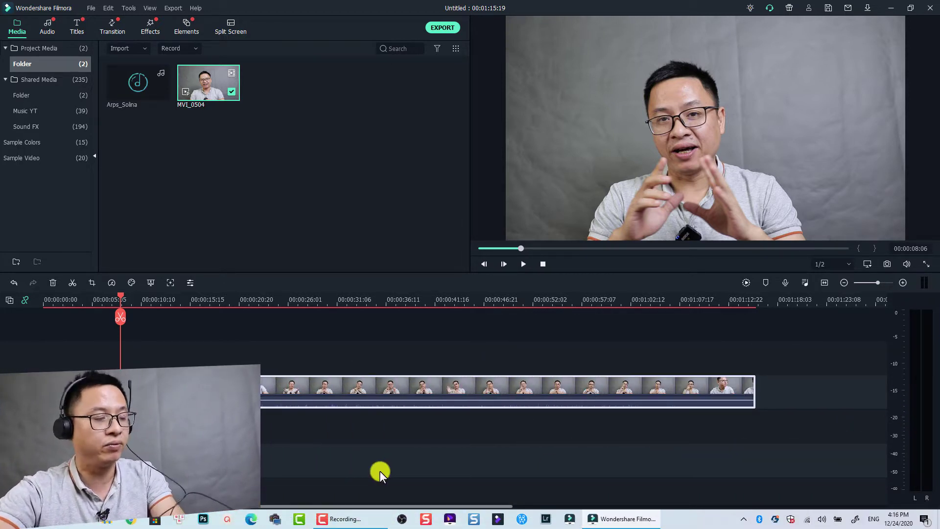
key(space)
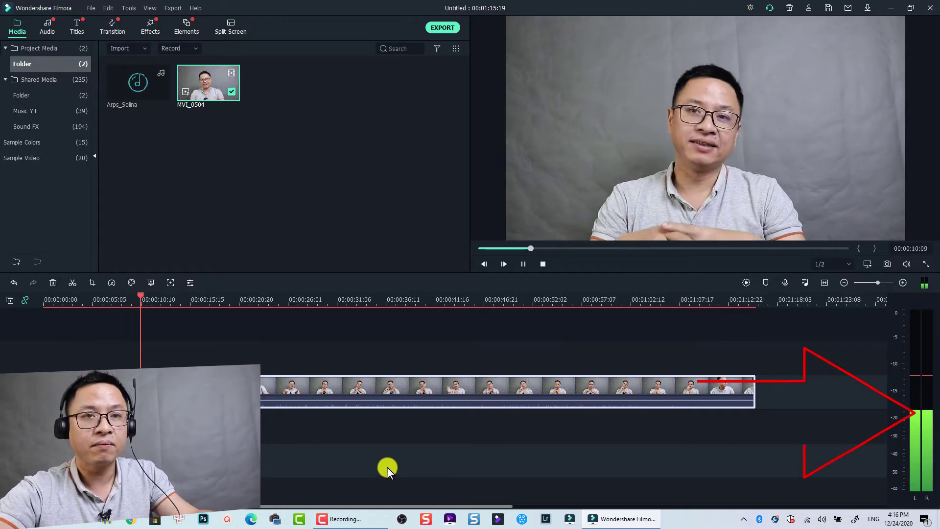
key(space)
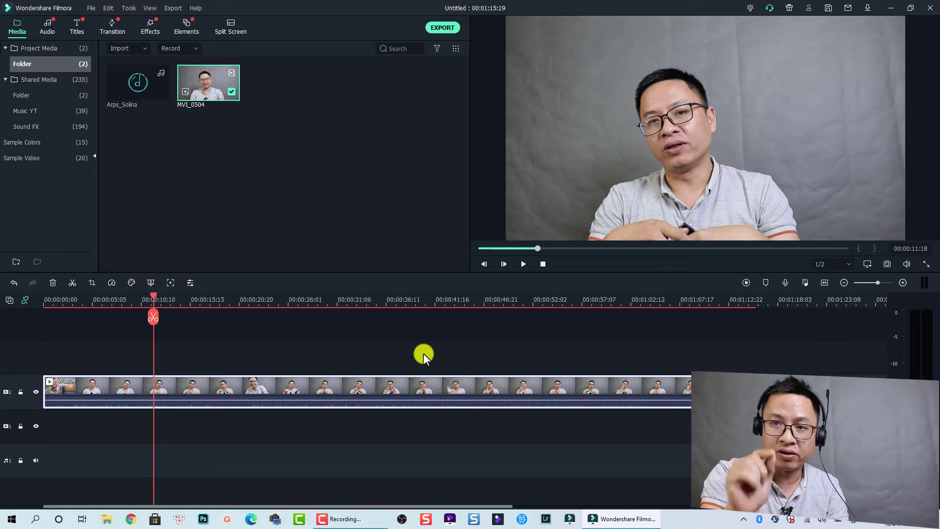
Raise the MVI_0504 clip's volume to 12 dB on the timeline and replay a portion near its beginning
mouse_move(269, 398)
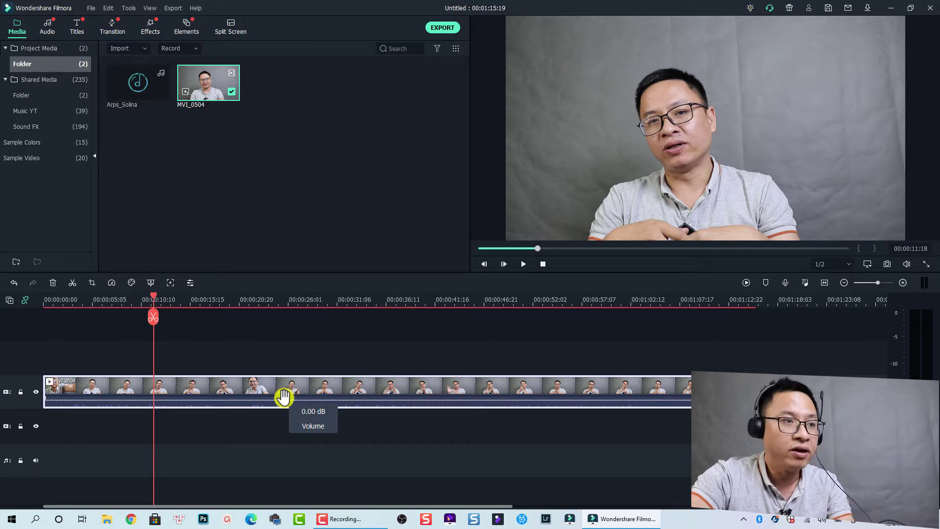
drag(285, 397, 283, 395)
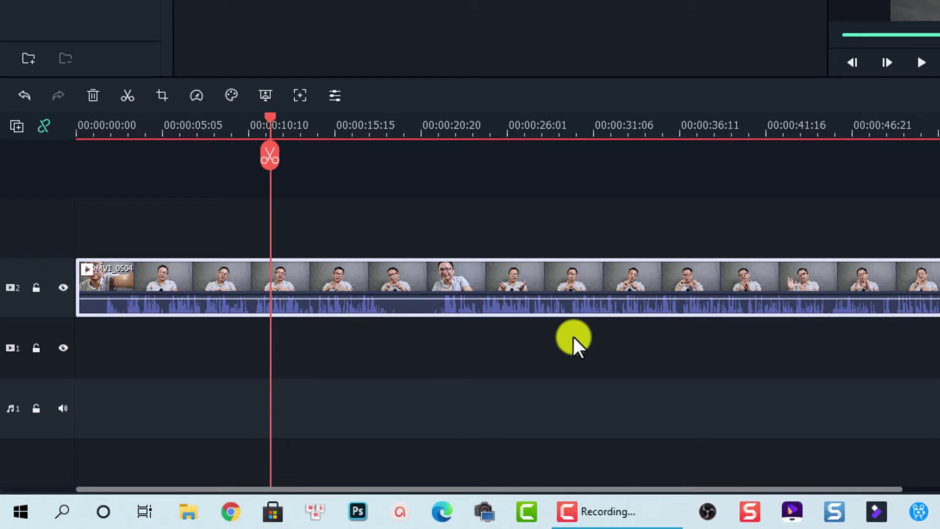
click(122, 140)
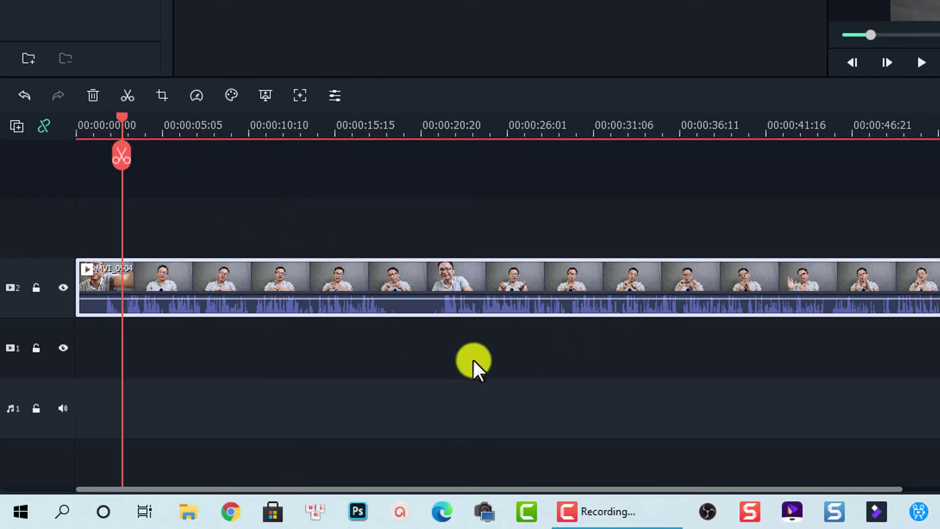
key(space)
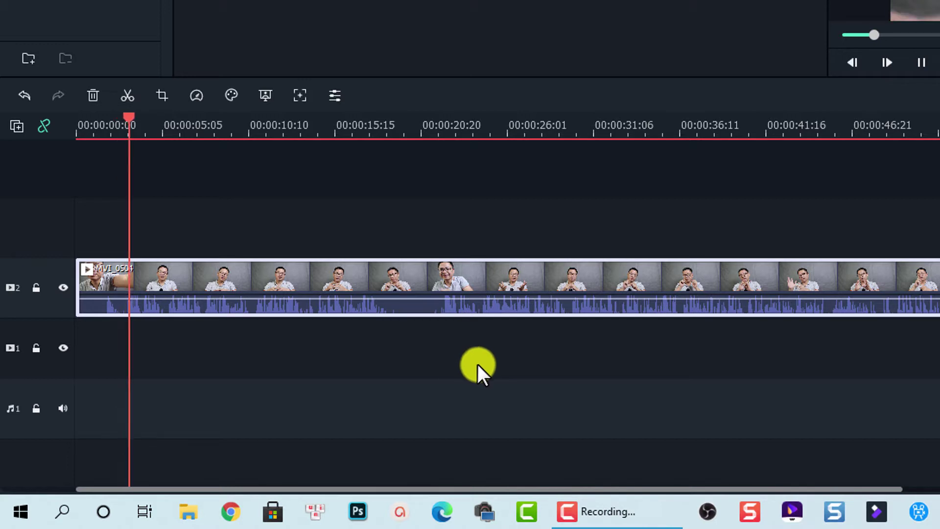
key(space)
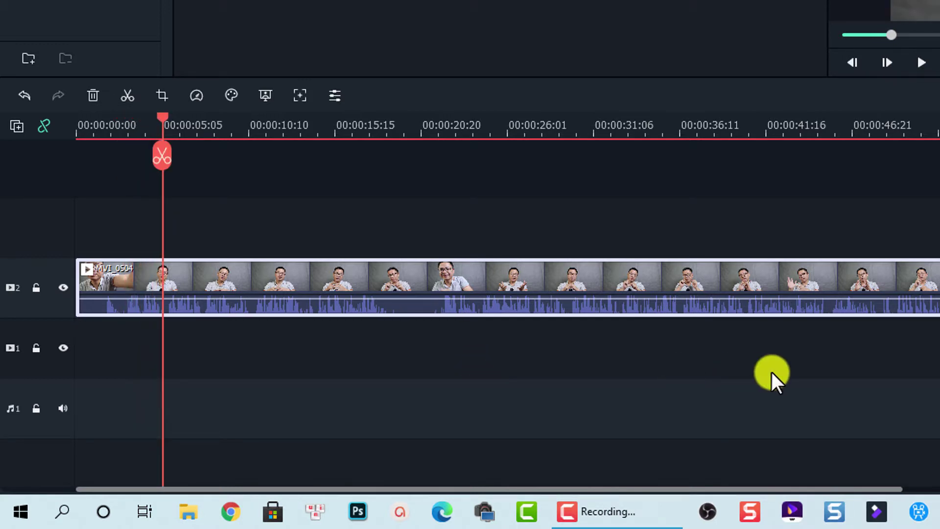
Lower the MVI_0504 clip's volume to 1.20 dB on the timeline and play a short portion to check it
mouse_move(590, 296)
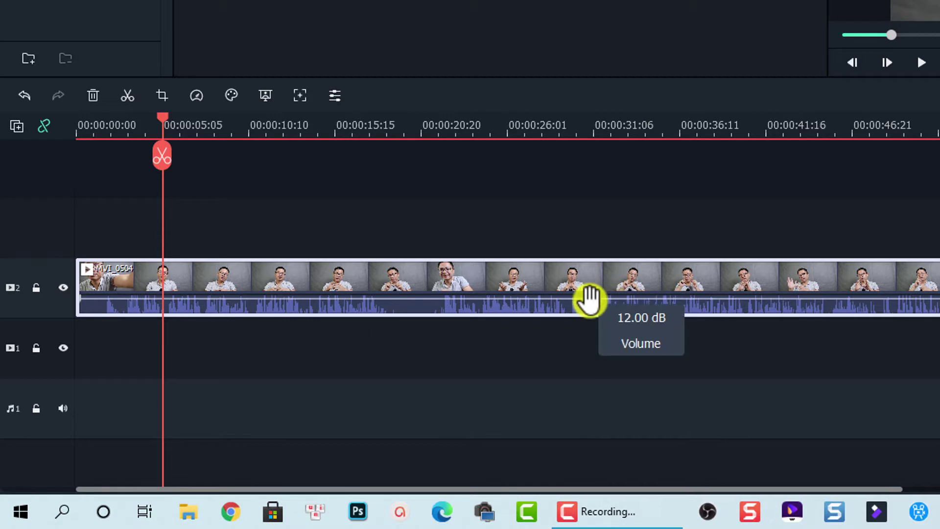
drag(590, 300, 588, 305)
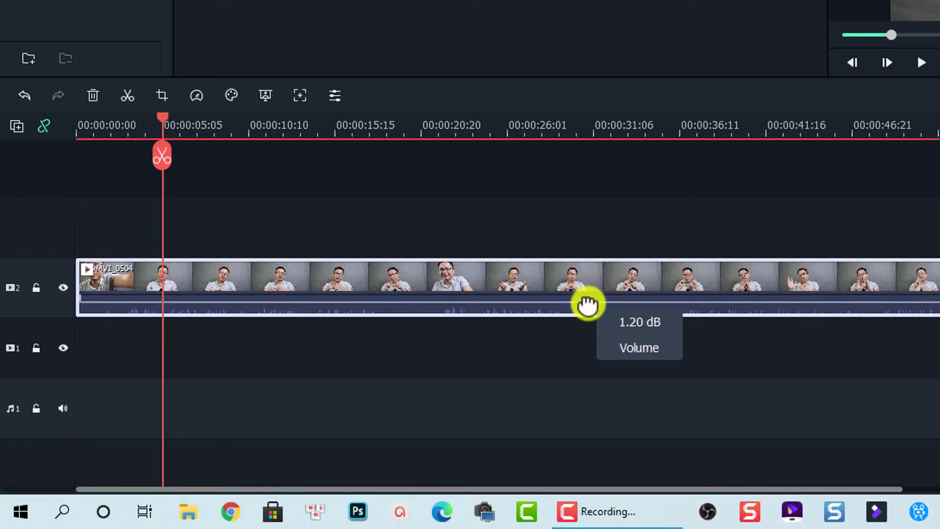
key(space)
key(space)
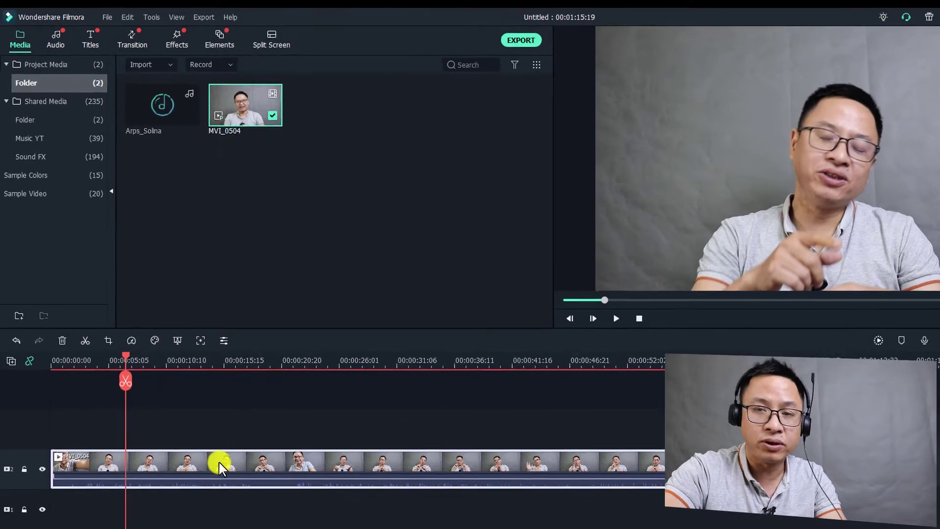
Mute the MVI_0504 clip for a short playback check and unmute it again
right_click(181, 381)
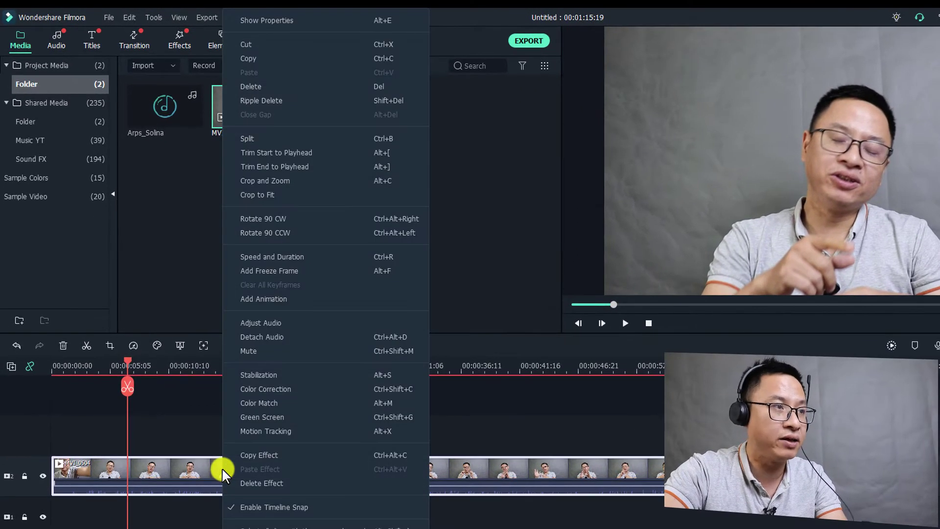
click(249, 351)
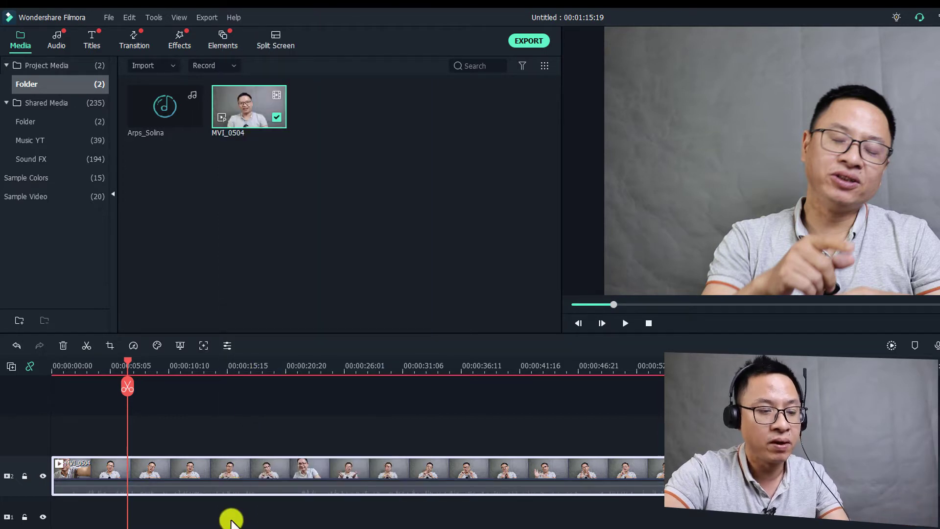
key(space)
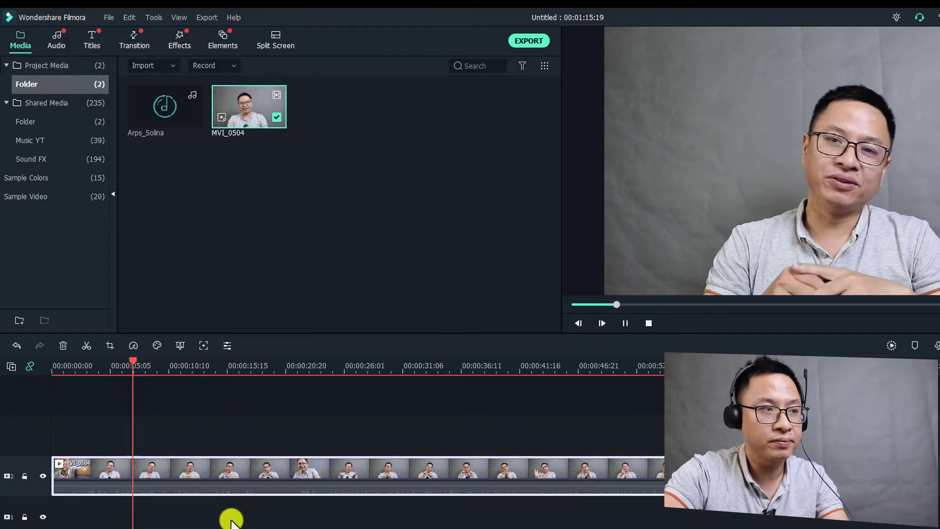
key(space)
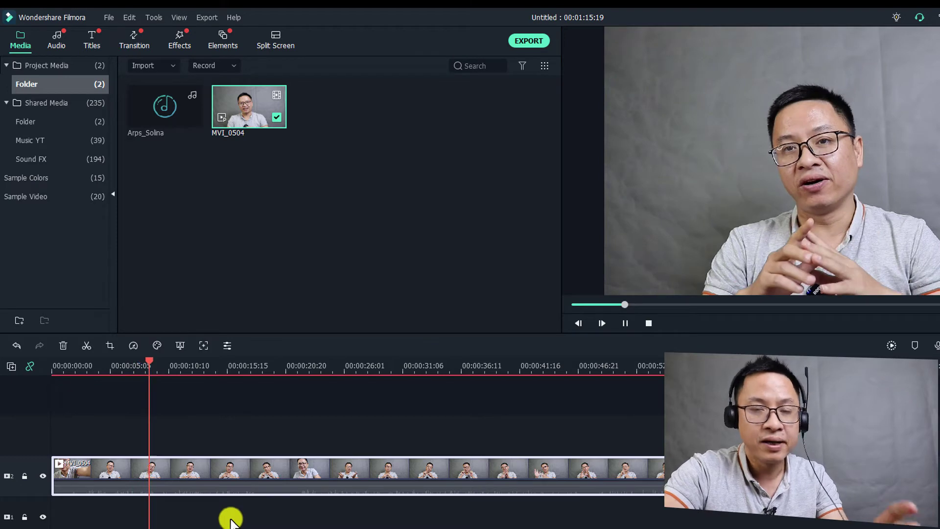
right_click(240, 469)
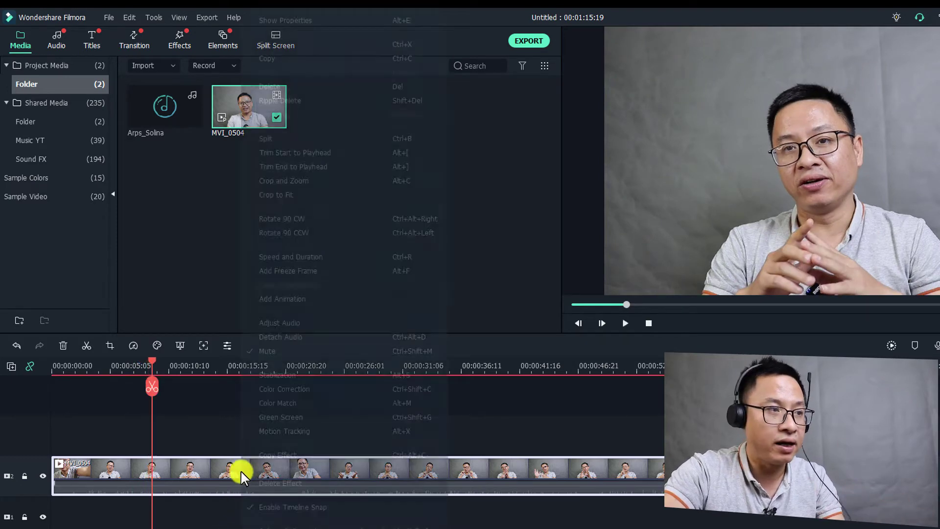
click(264, 349)
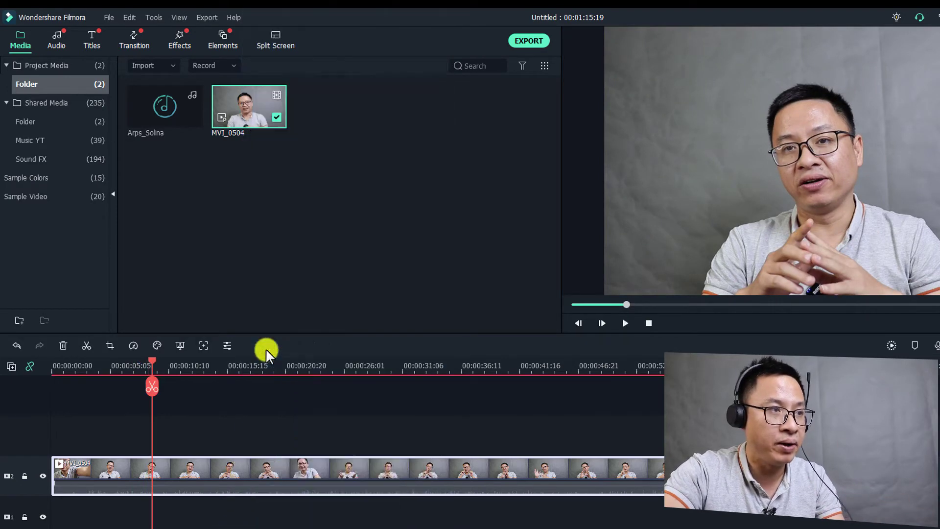
Detach the audio from the MVI_0504 clip and undo the detachment
right_click(263, 470)
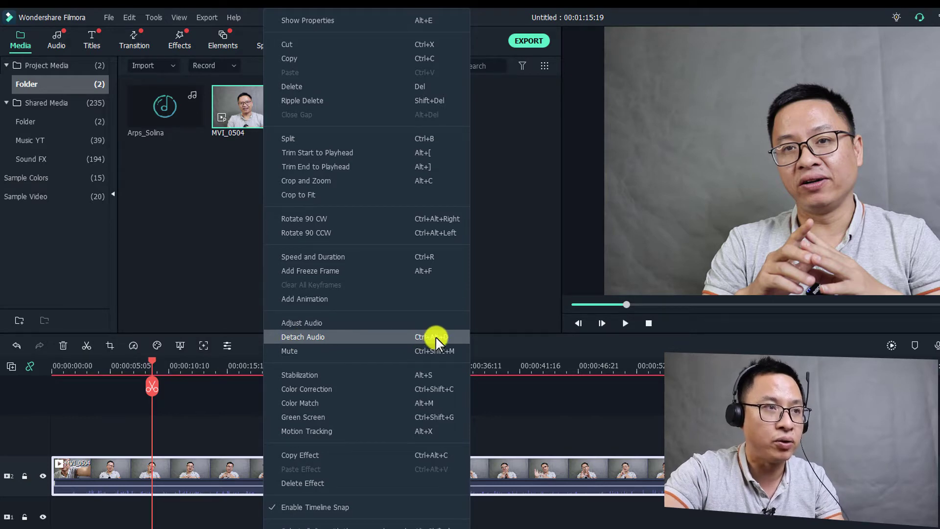
click(361, 336)
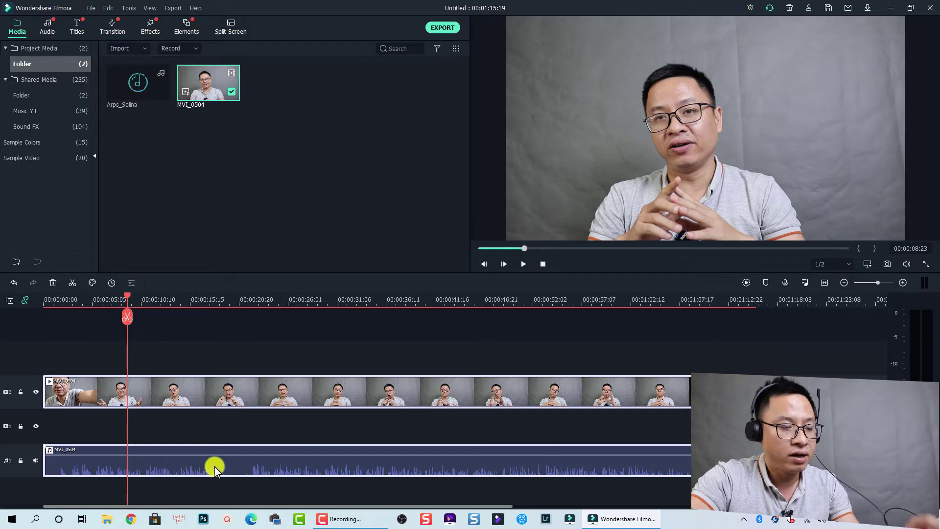
key(ctrl+z)
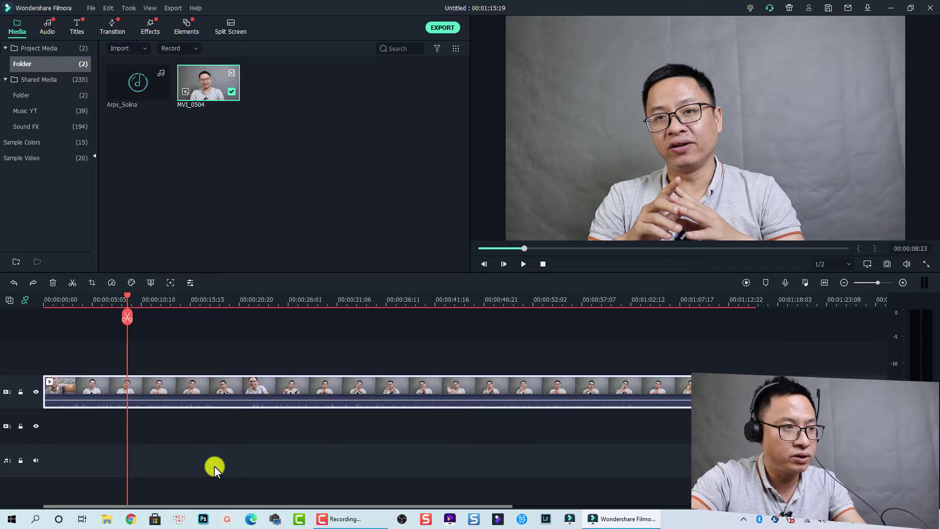
Detach the MVI_0504 clip's audio, delete it from audio track 1, and play the remaining video to check for silence
right_click(199, 391)
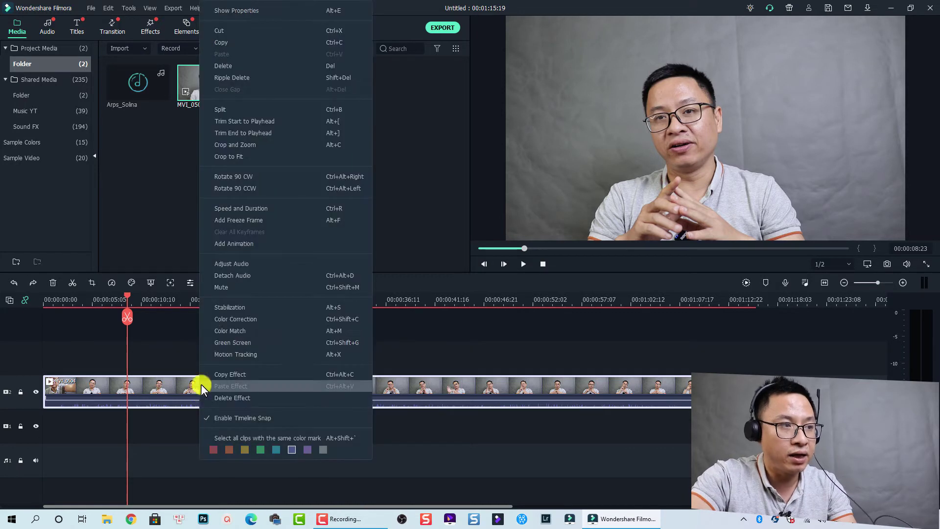
click(220, 275)
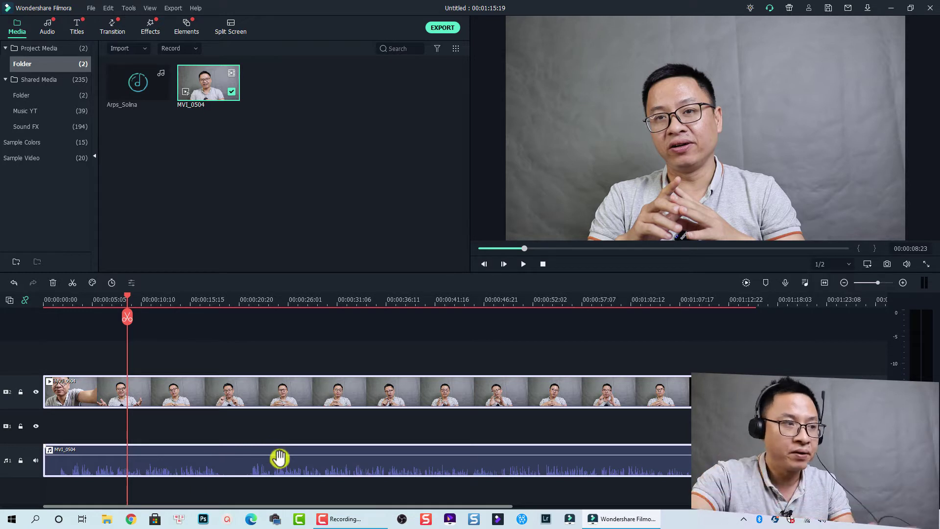
click(267, 465)
key(Delete)
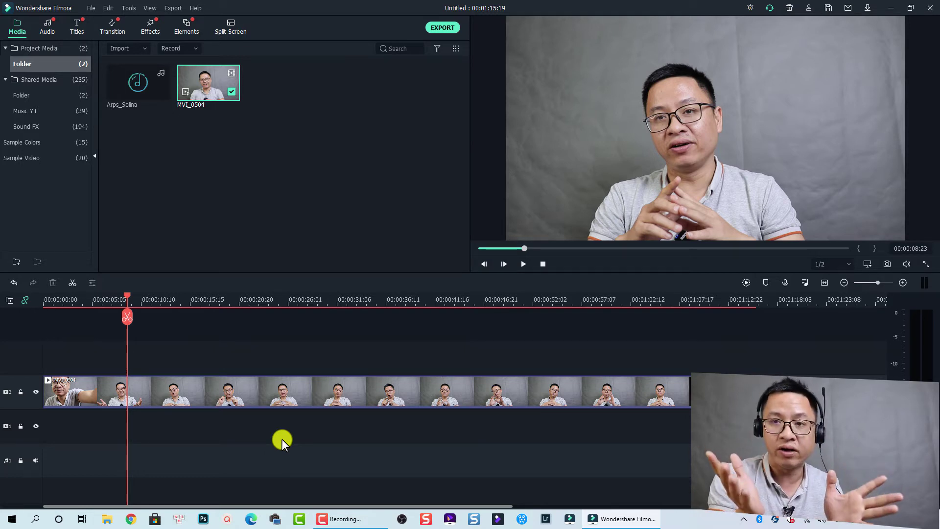
key(space)
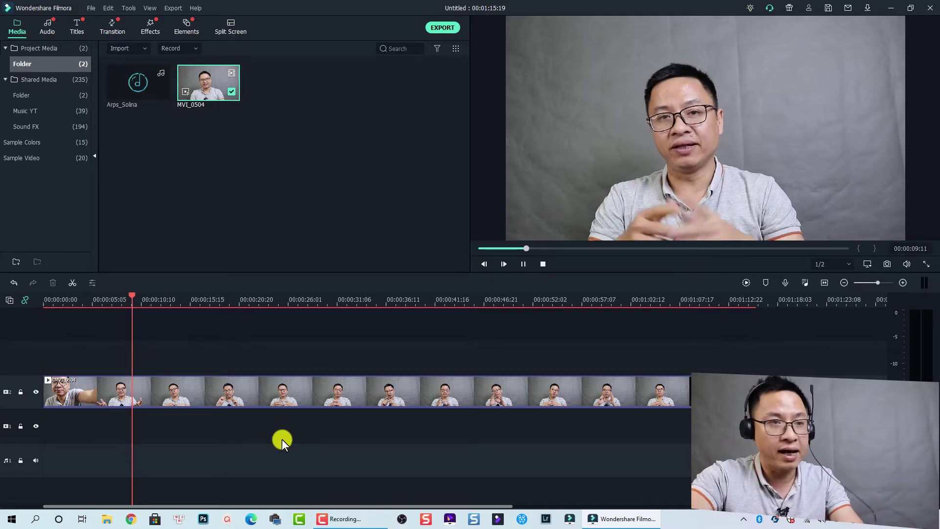
key(space)
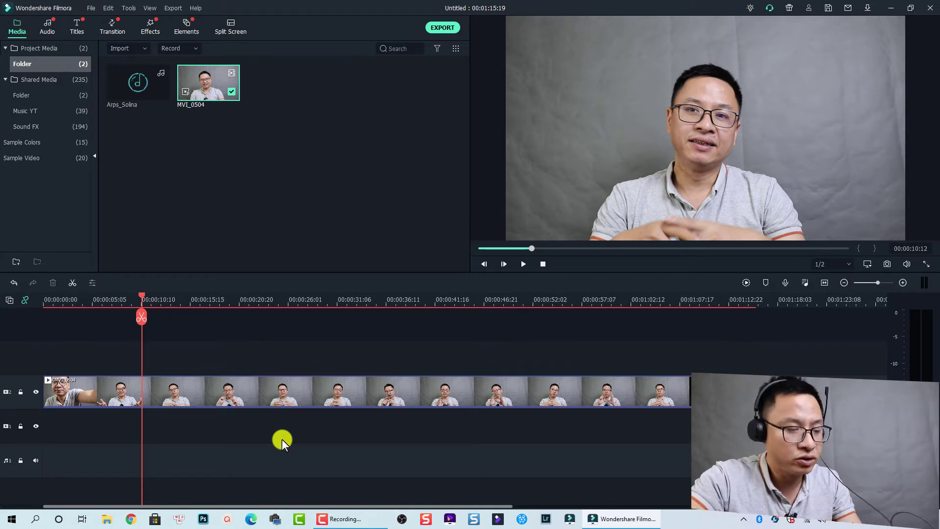
Undo the deletion and the detachment of the MVI_0504 clip's audio
key(ctrl+z)
key(ctrl+z)
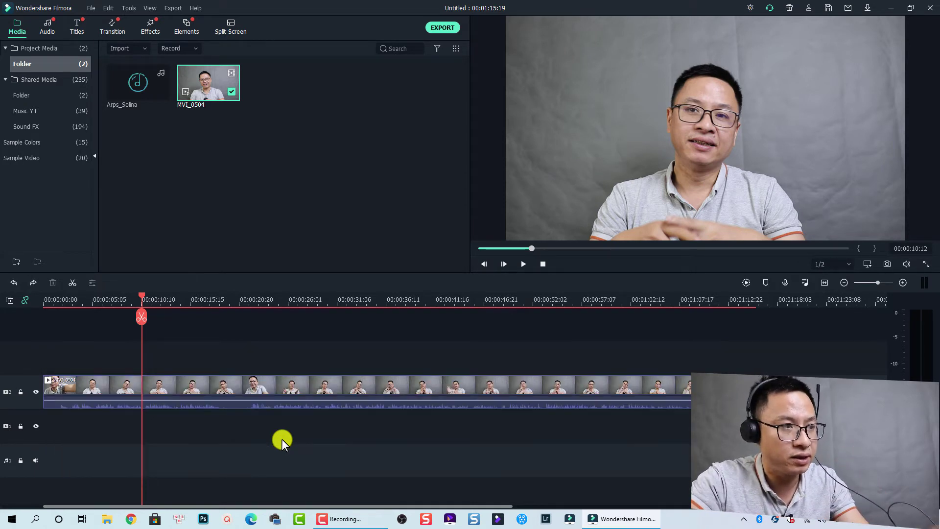
Mute the audio of the MVI_0504 clip on video track 2
click(266, 388)
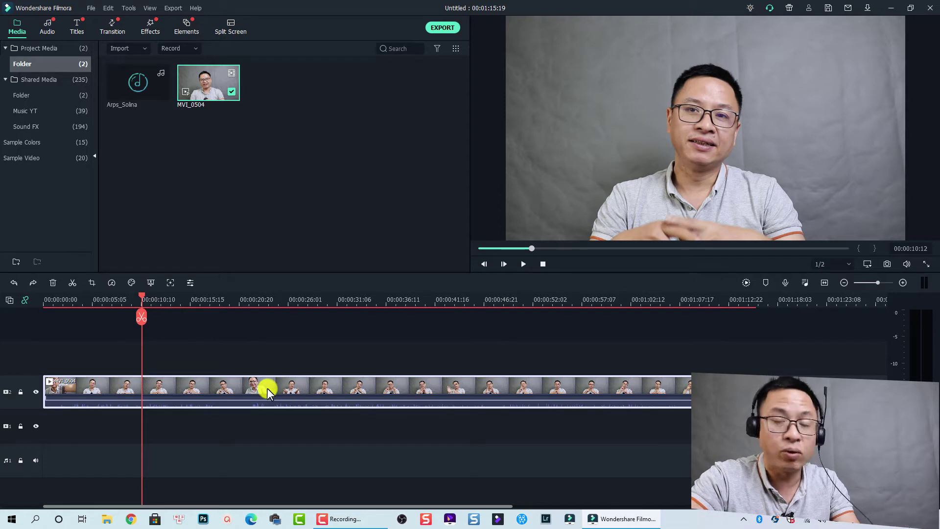
right_click(269, 385)
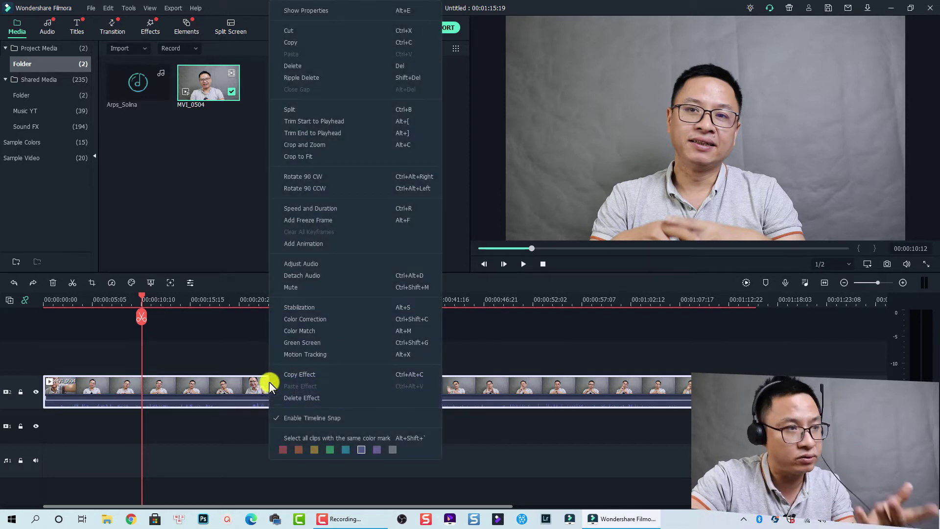
click(289, 287)
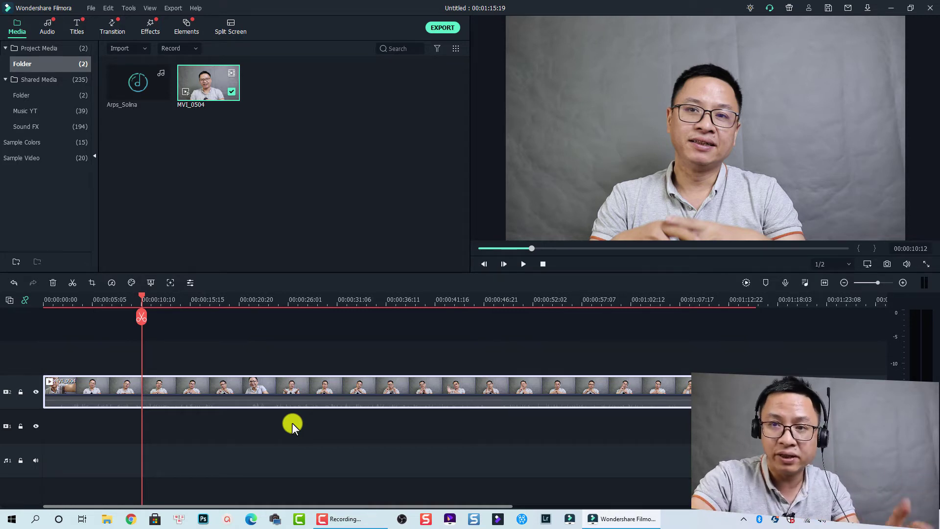
Unmute the MVI_0504 clip on video track 2 and look through its video, color, animation and audio settings
right_click(197, 386)
click(218, 288)
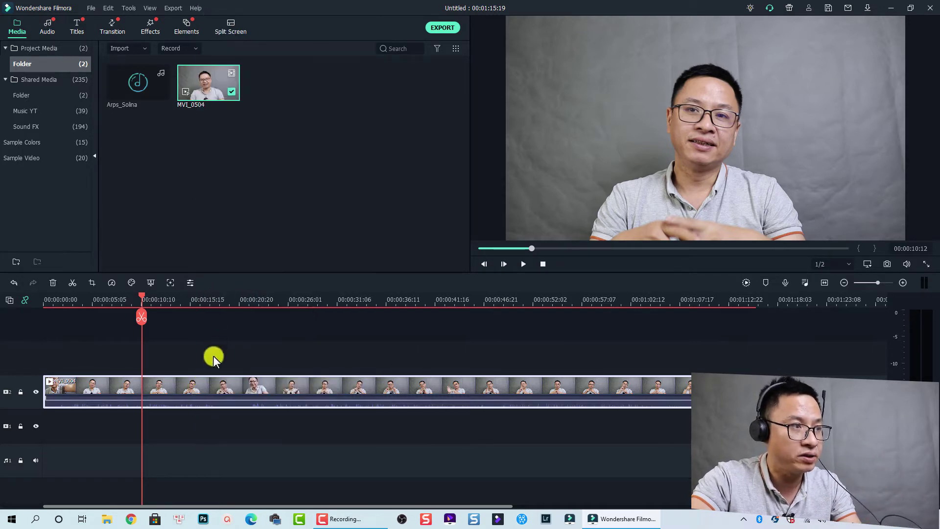
double_click(206, 389)
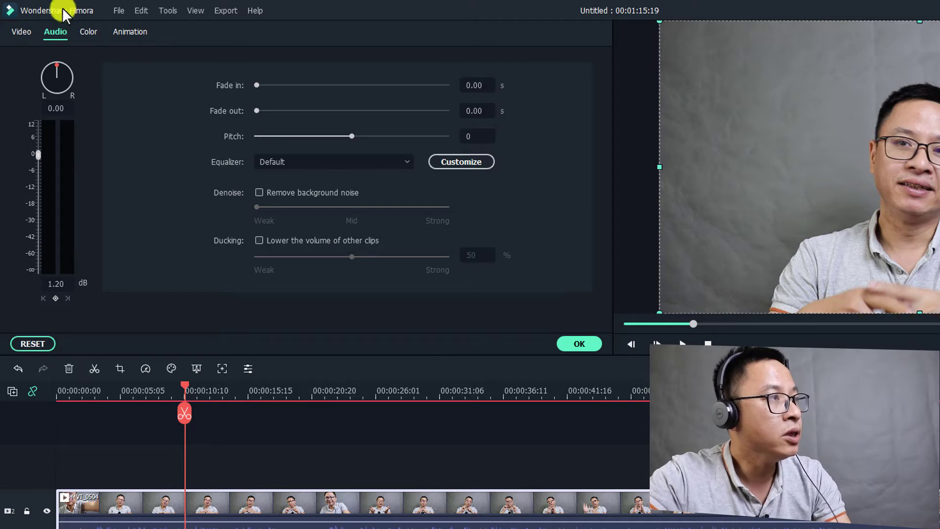
click(18, 31)
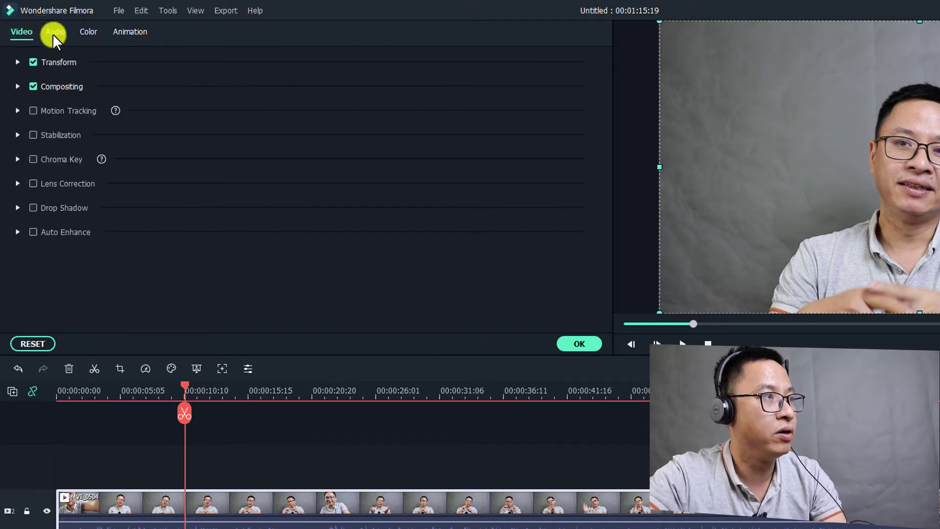
click(53, 35)
click(95, 31)
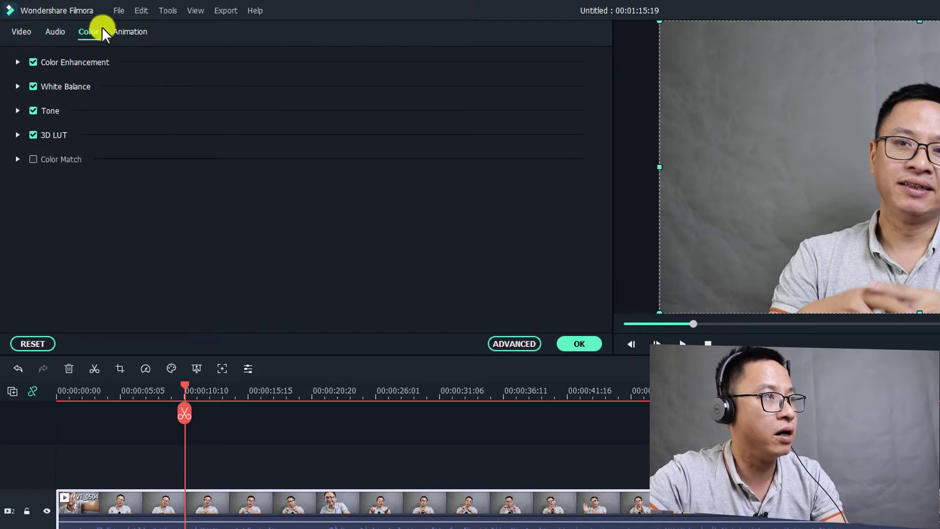
click(131, 29)
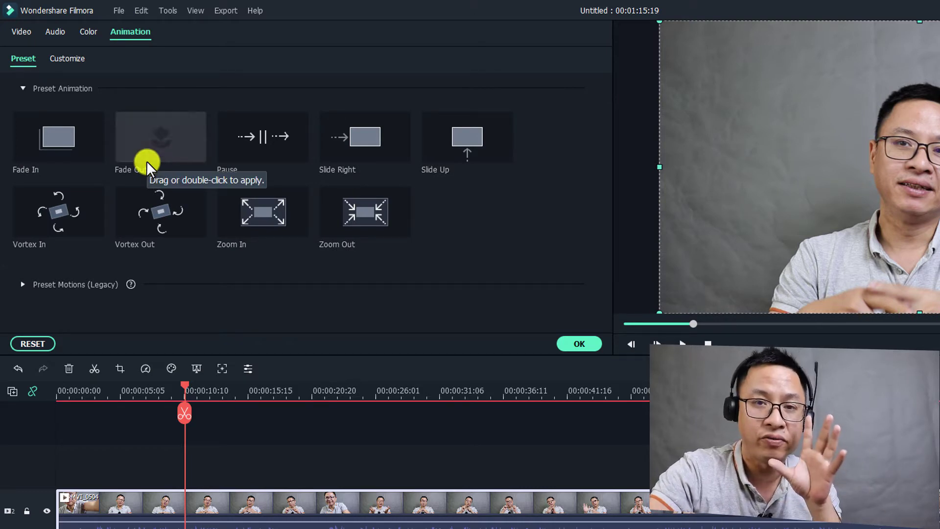
click(56, 32)
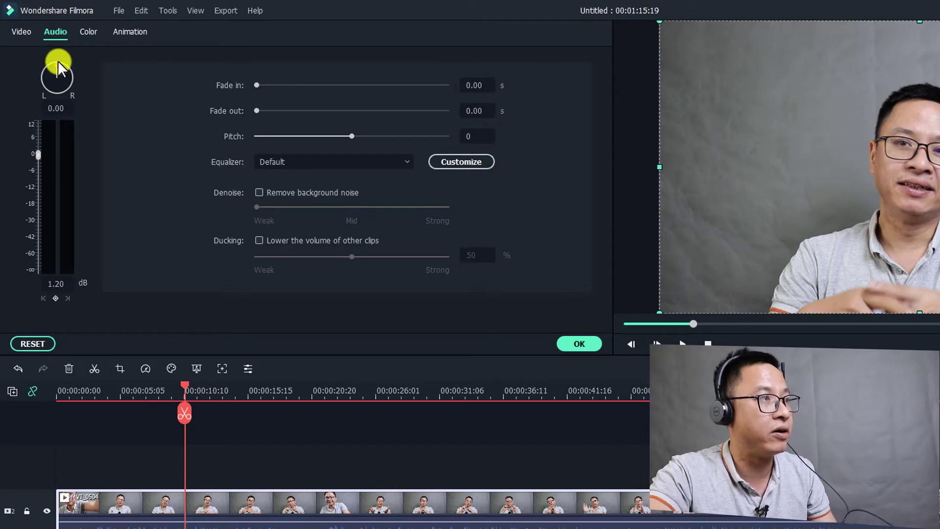
Pan the MVI_0504 clip's audio to the left at -92 and play it to compare the two channels
drag(57, 63, 43, 77)
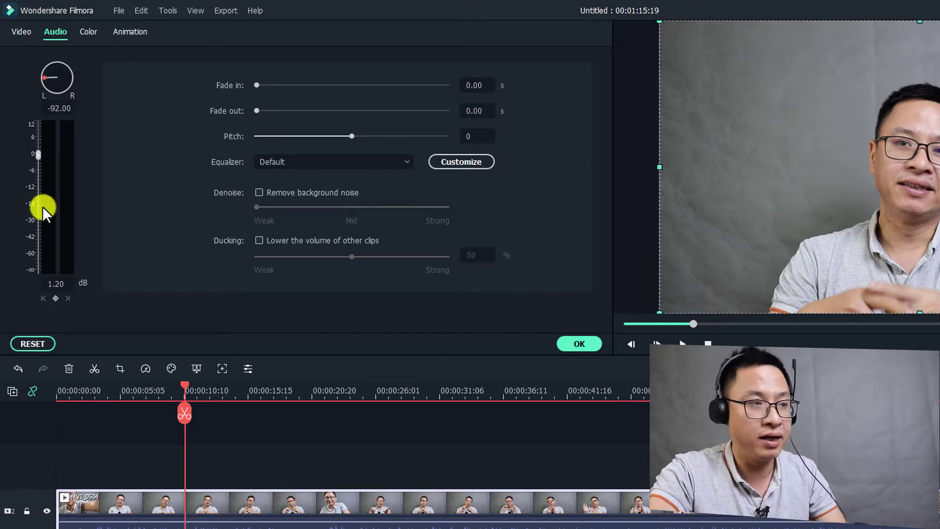
key(space)
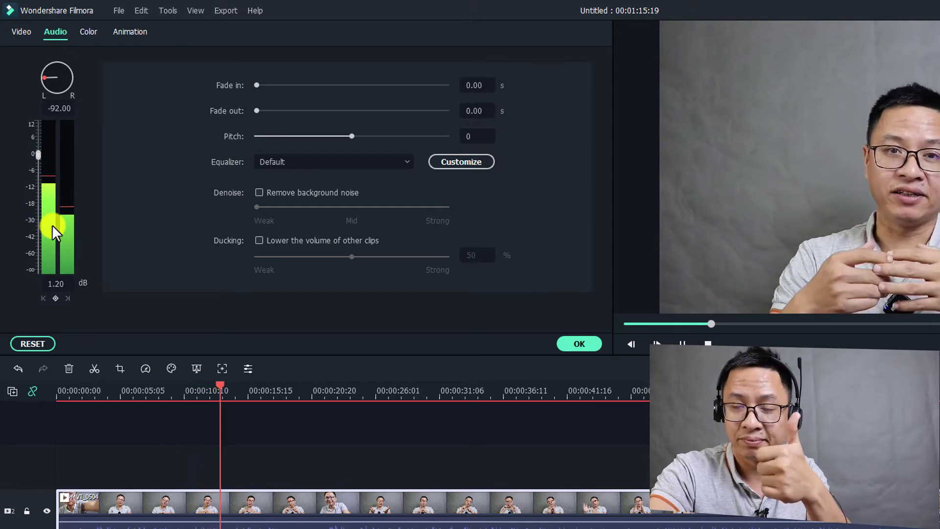
key(space)
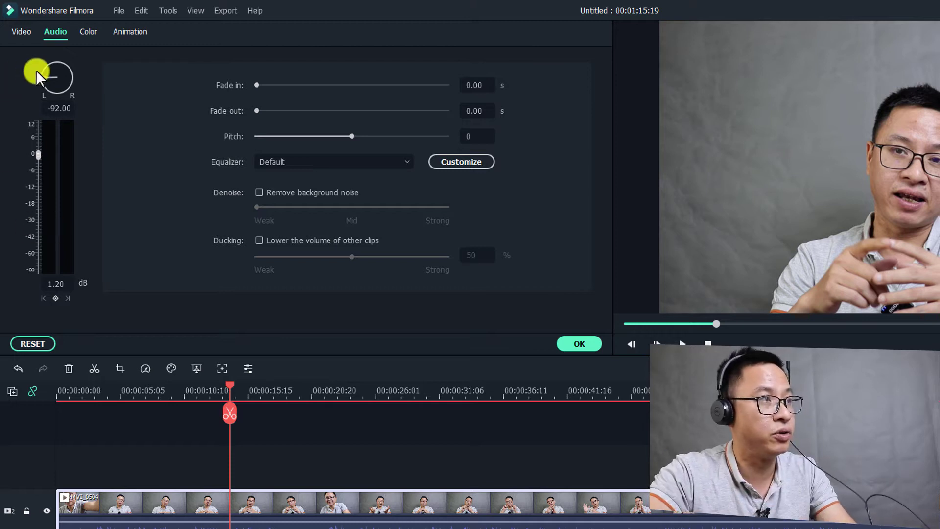
Play the MVI_0504 clip with its audio panned right to 92, and set the pan back to 0
drag(44, 78, 73, 77)
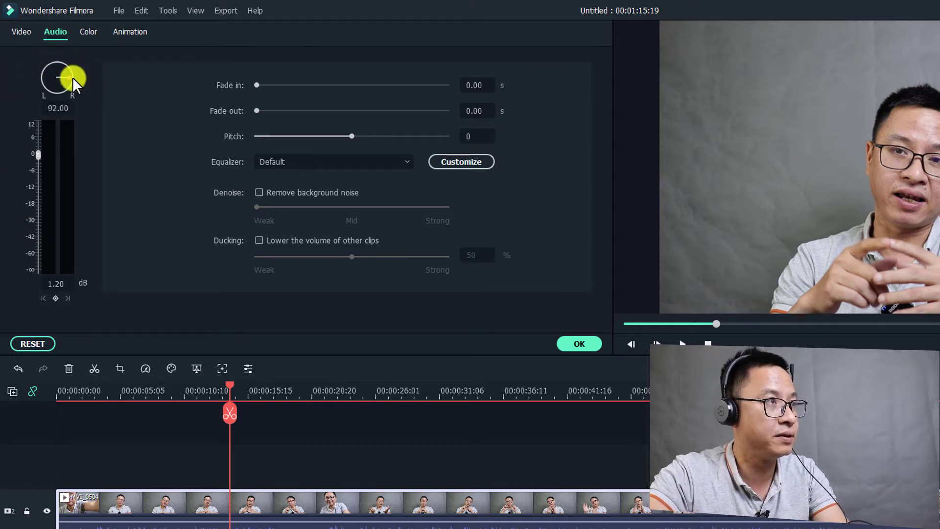
key(space)
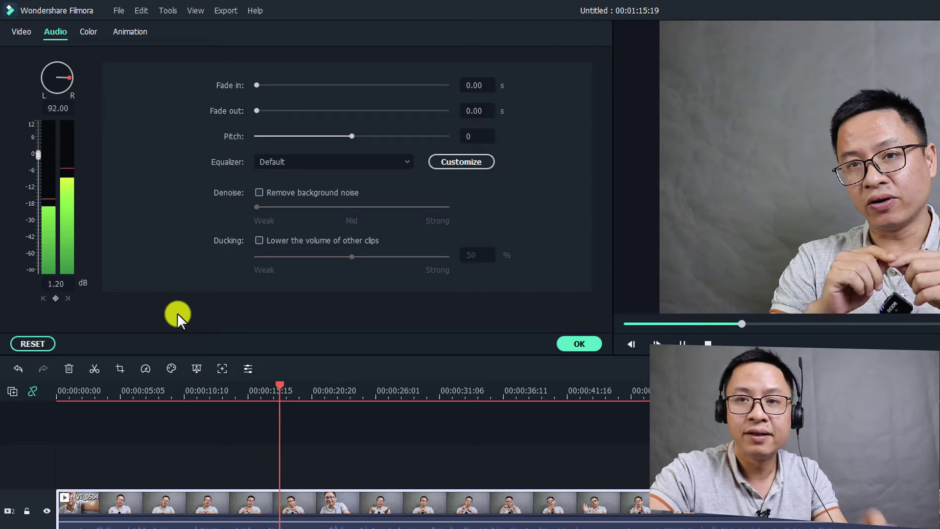
key(space)
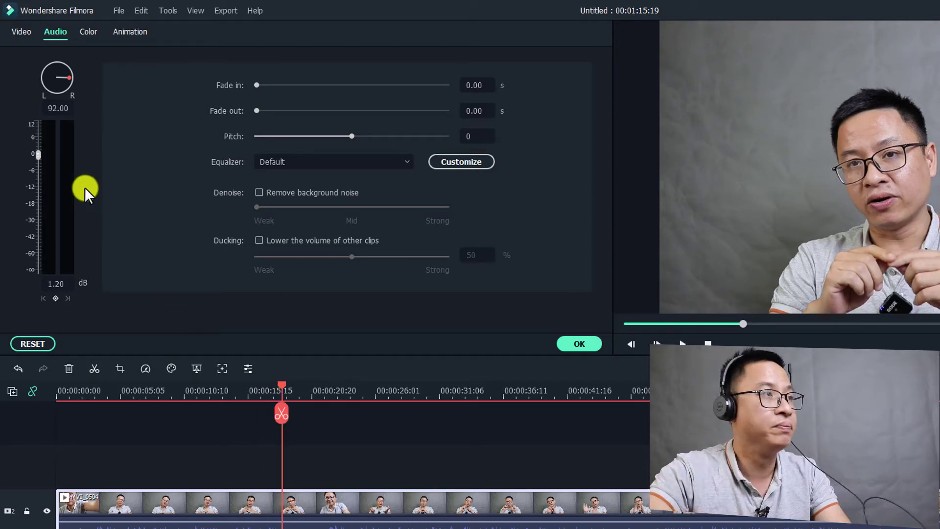
click(59, 108)
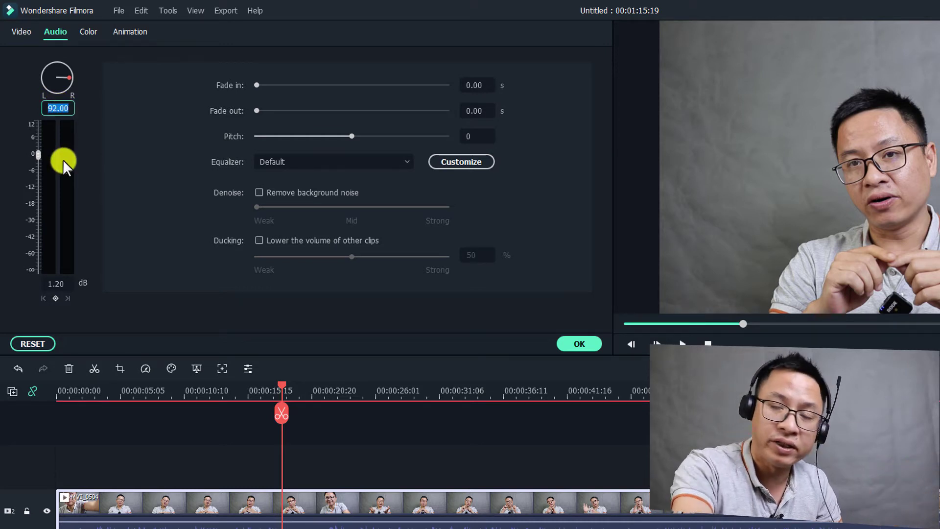
text(0)
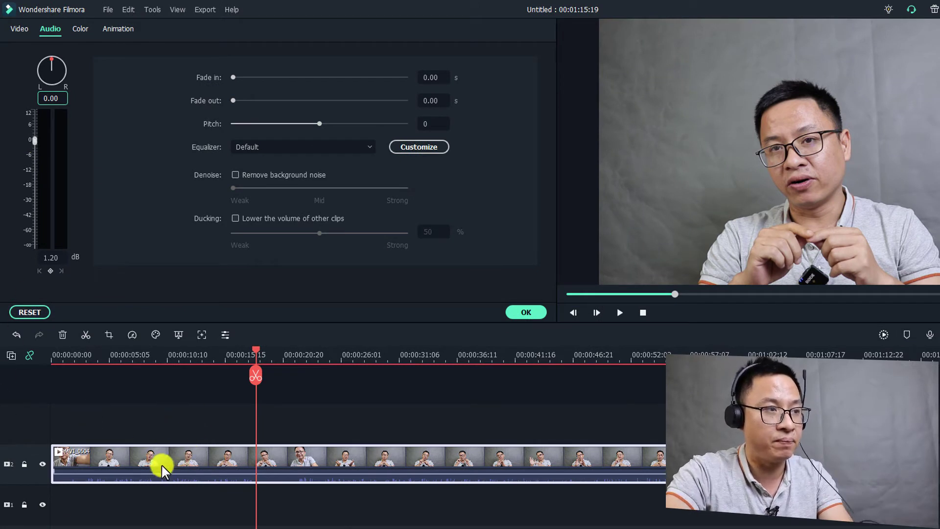
Try the MVI_0504 clip's volume at 8.16 dB and at -∞ dB, playing it at -∞ dB to check for silence
drag(29, 144, 34, 124)
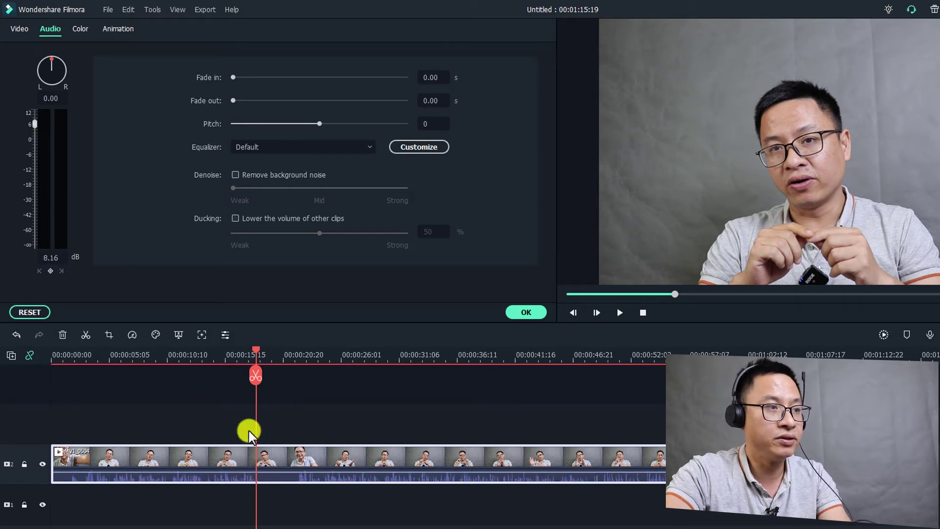
mouse_move(277, 474)
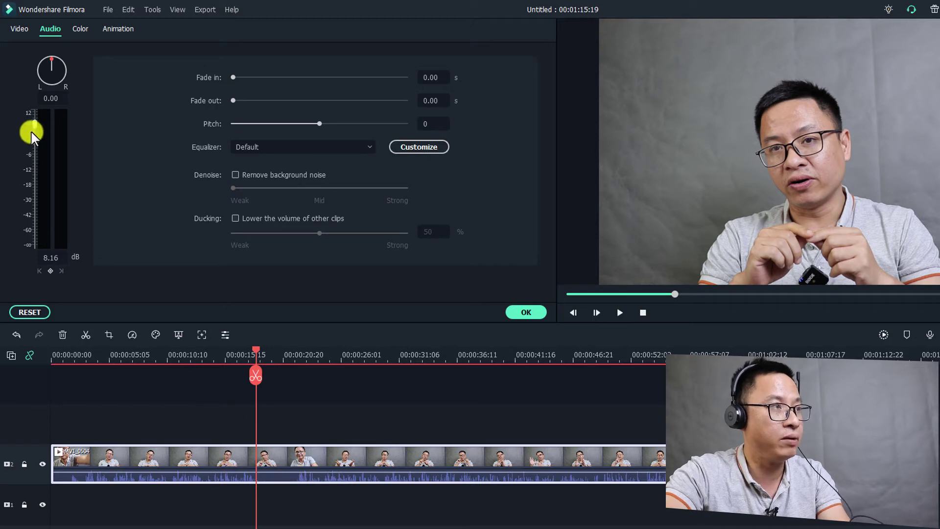
drag(35, 126, 35, 248)
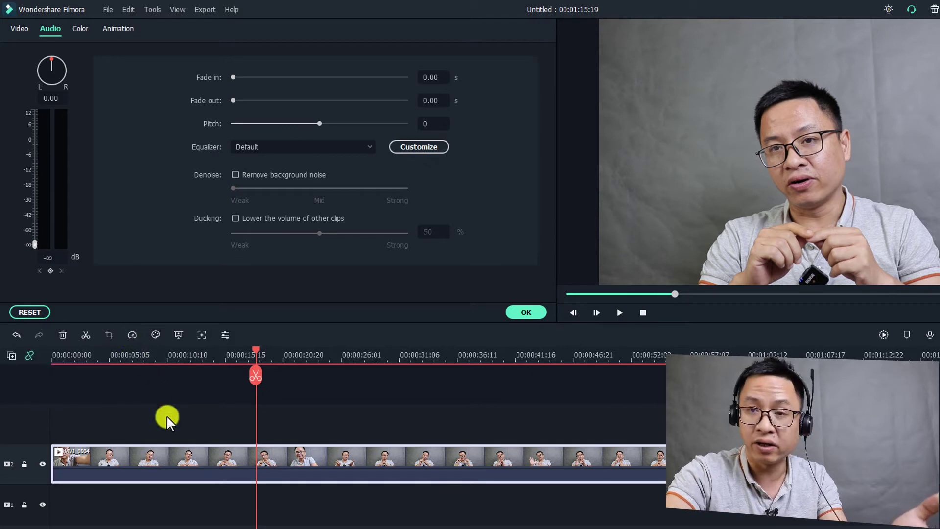
click(308, 514)
key(space)
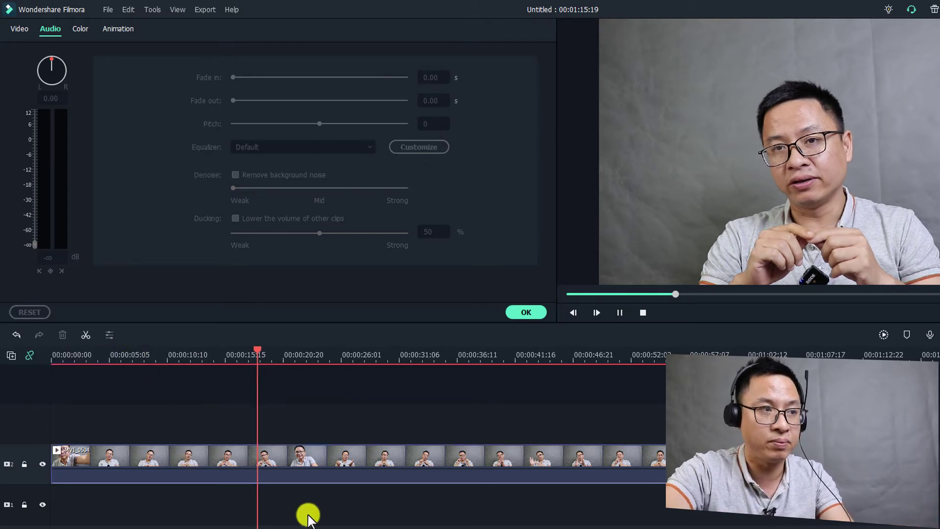
key(space)
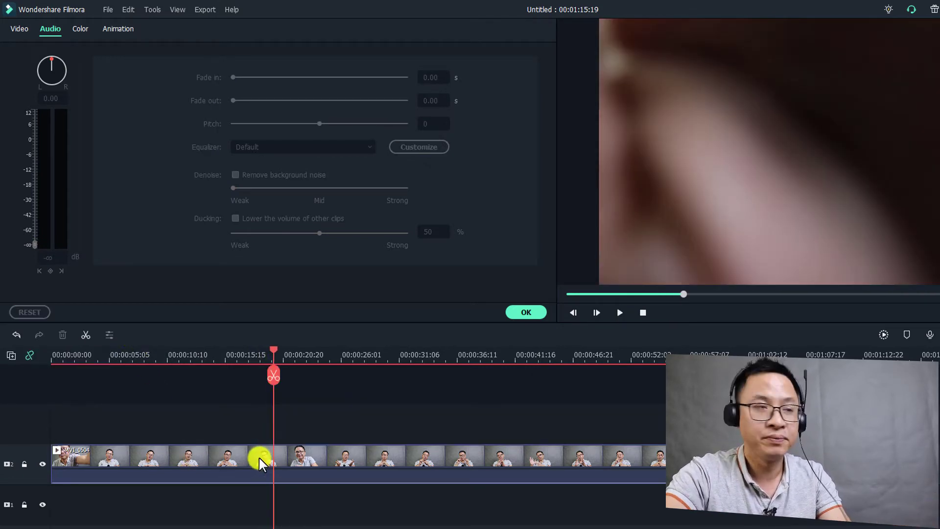
Set the volume of the MVI_0504 clip on video track 2 to 1.44 dB
click(260, 462)
click(59, 357)
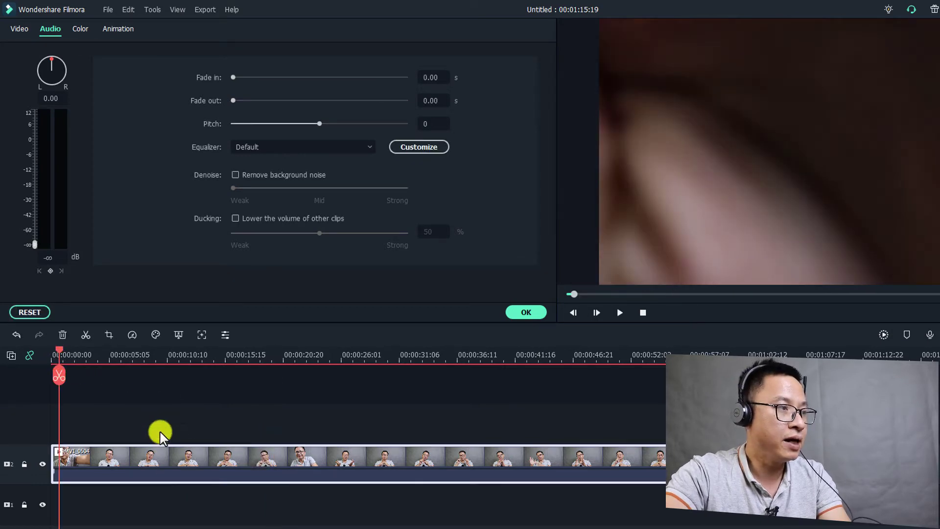
drag(34, 244, 43, 139)
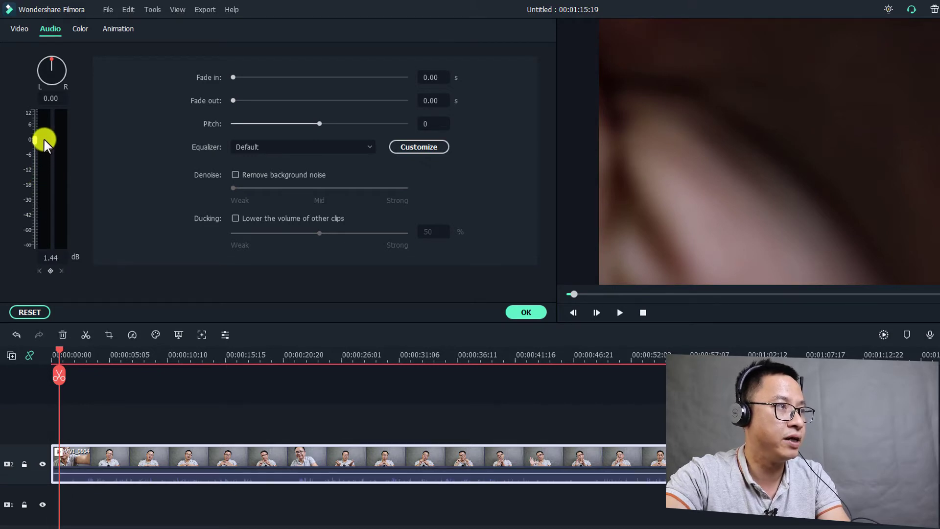
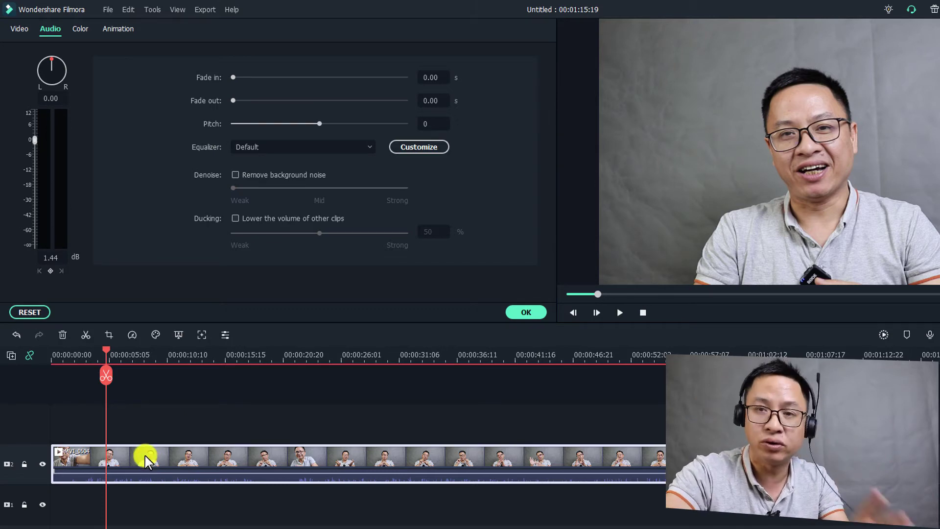
Detach the audio from the MVI_0504 clip and close the detached clip's audio settings
right_click(146, 457)
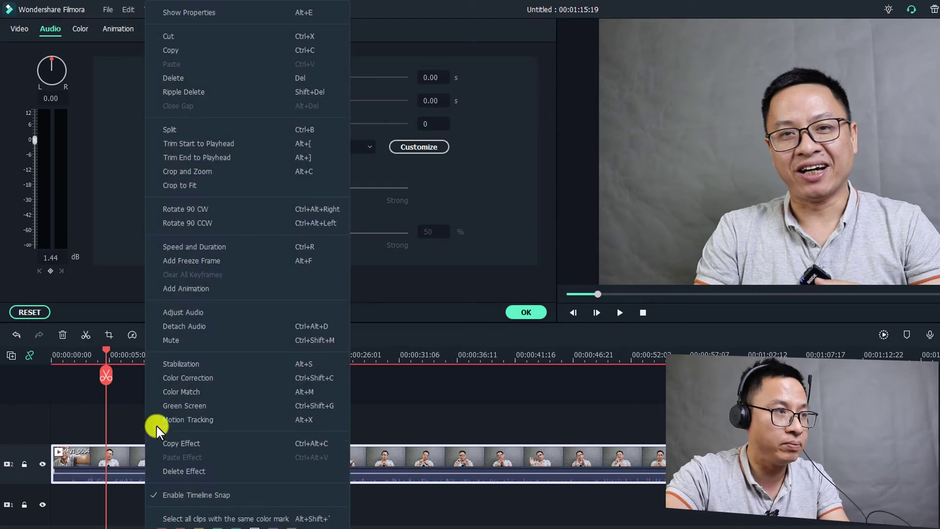
click(179, 313)
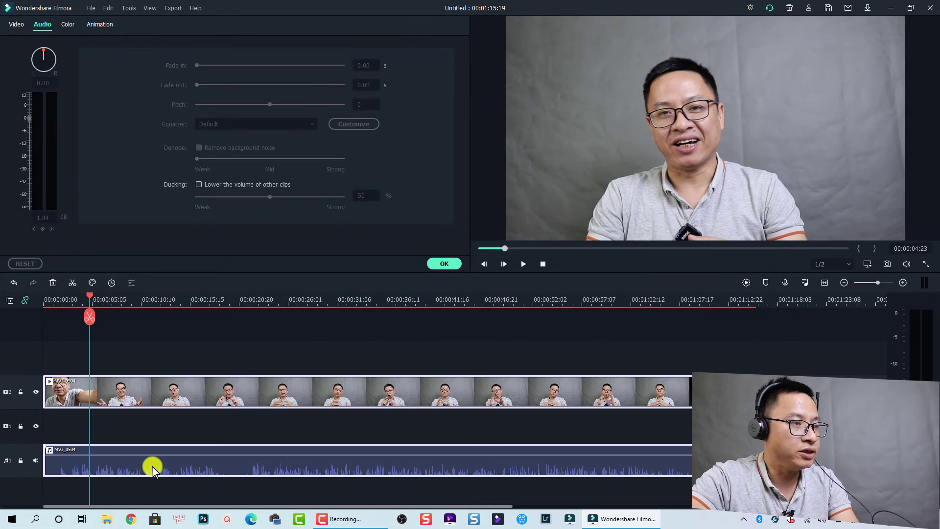
click(151, 466)
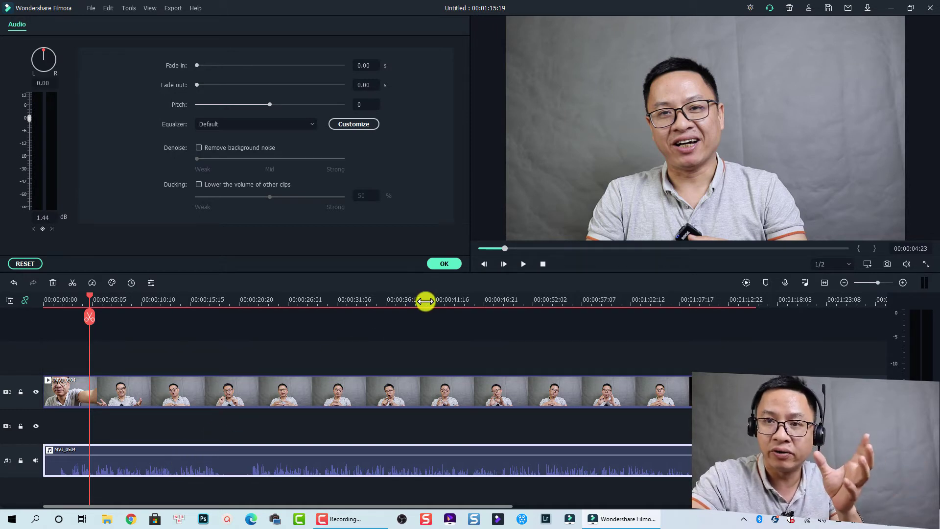
click(445, 265)
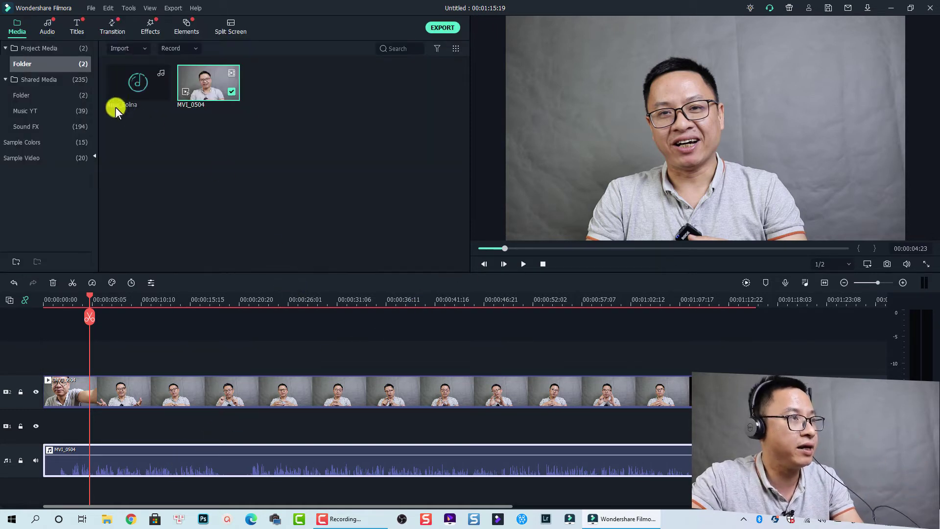
Place the Arps_Solina music on audio track 2, starting at the beginning of the timeline below the MVI_0504 audio
click(121, 90)
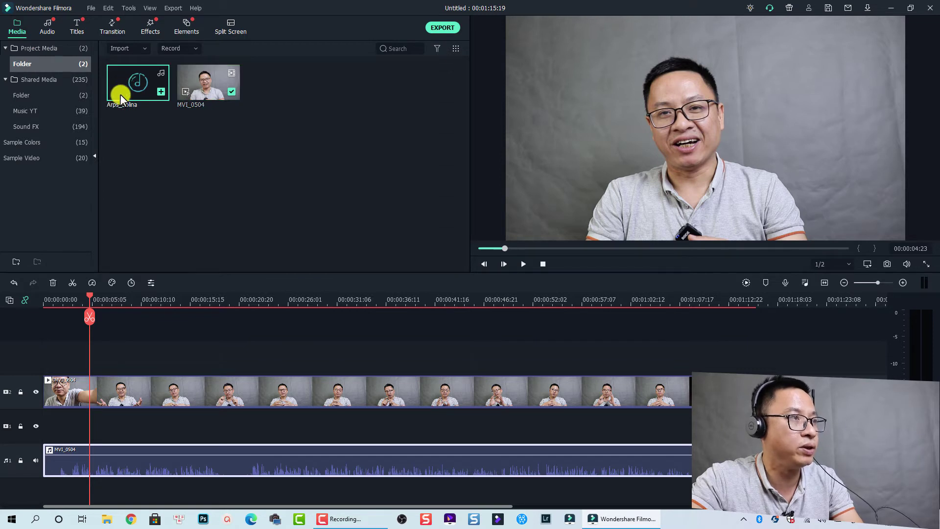
drag(121, 94, 110, 480)
drag(50, 489, 57, 493)
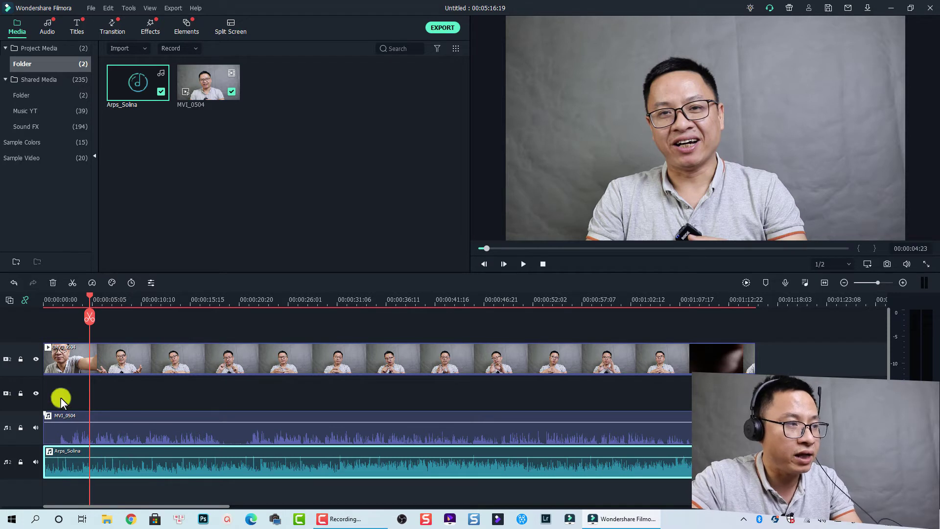
Add two volume keyframes to the Arps_Solina clip, at 00:00:01:18 and about one second after it
click(59, 300)
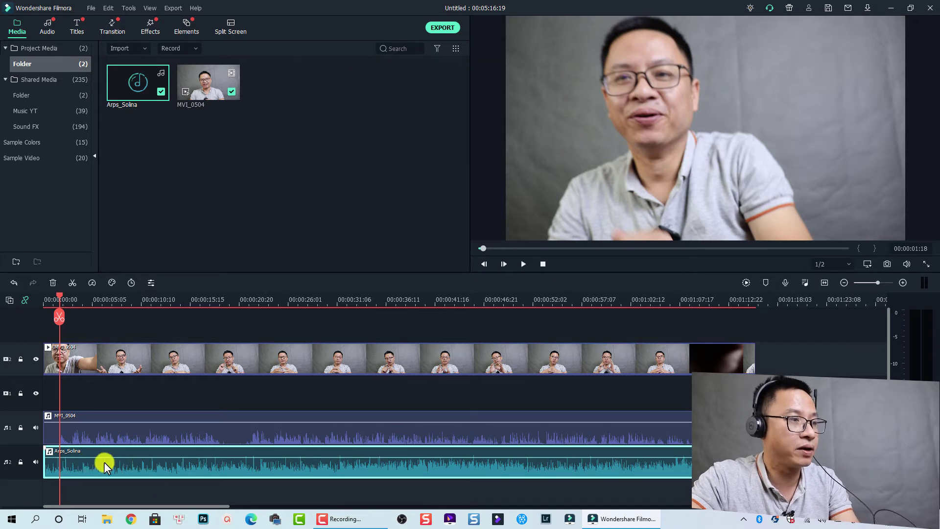
double_click(102, 464)
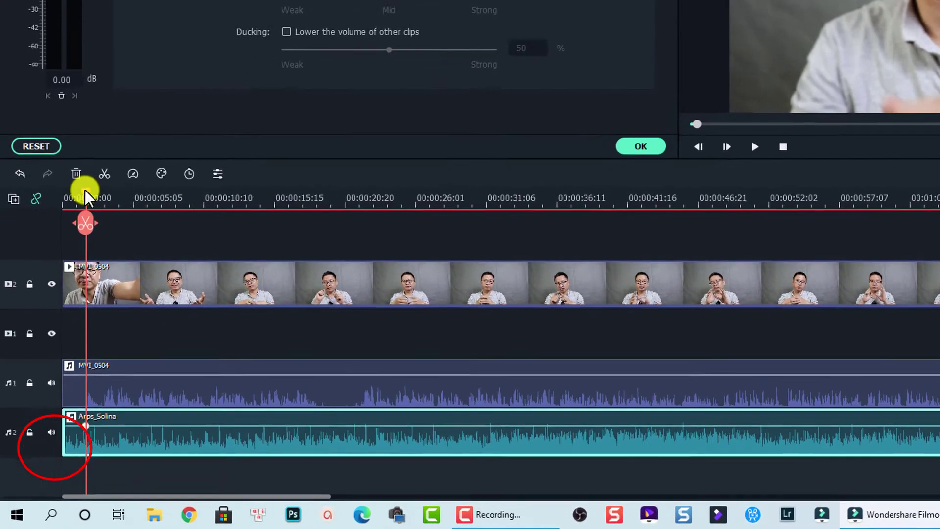
drag(84, 190, 101, 192)
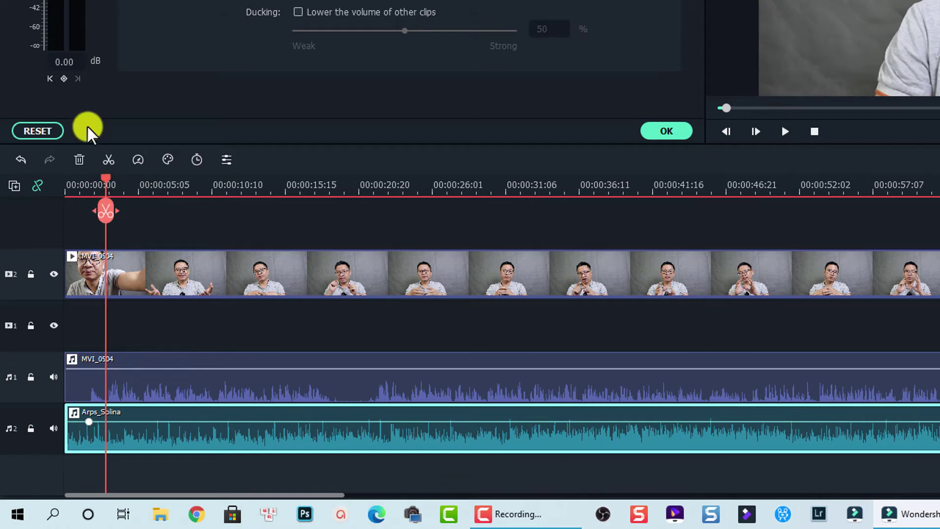
click(62, 78)
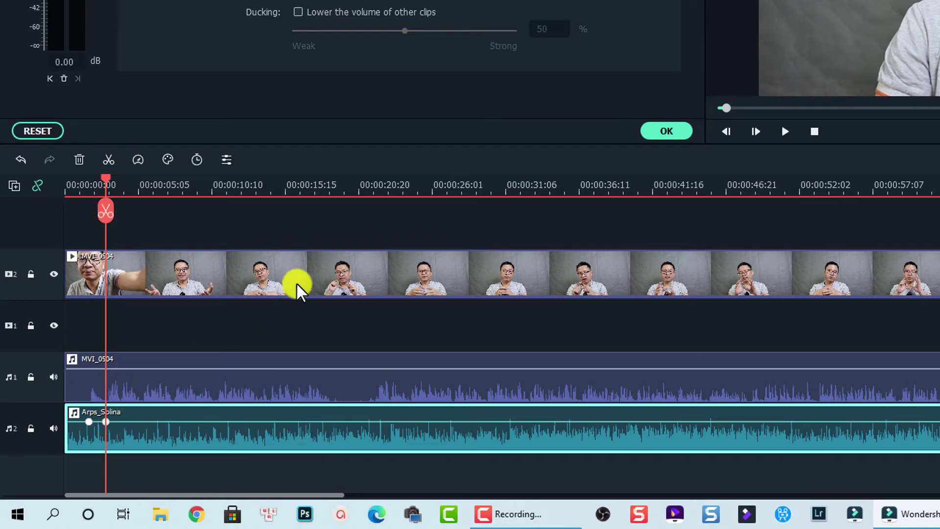
Add two more volume keyframes to the Arps_Solina clip, at about 00:00:19 and 00:00:21:02
click(334, 190)
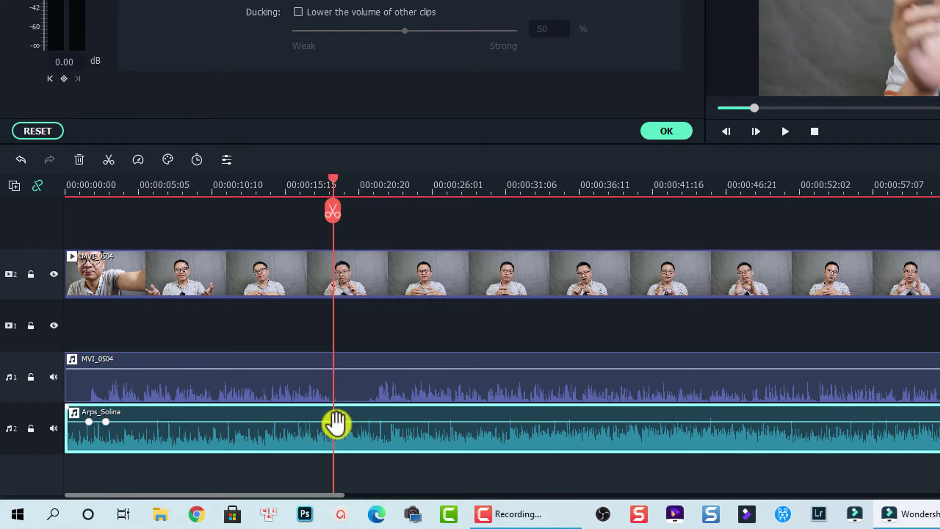
click(63, 79)
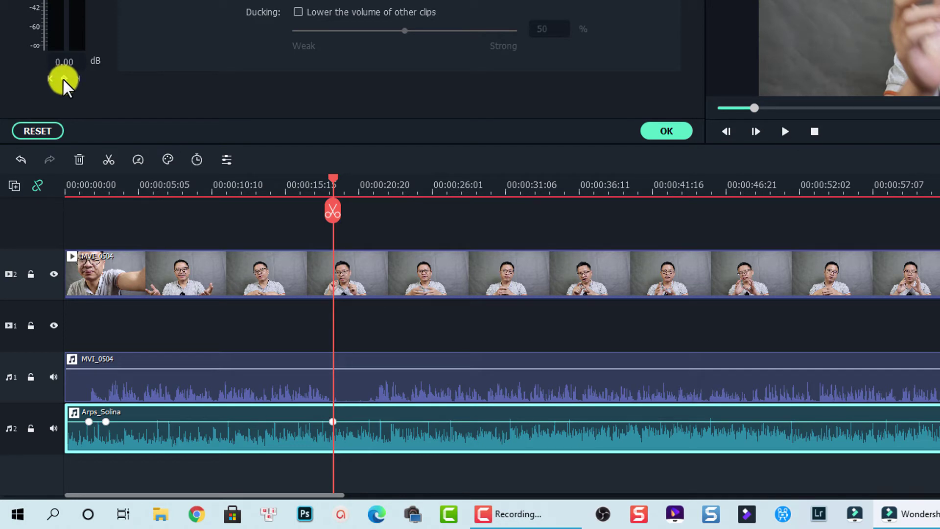
click(362, 190)
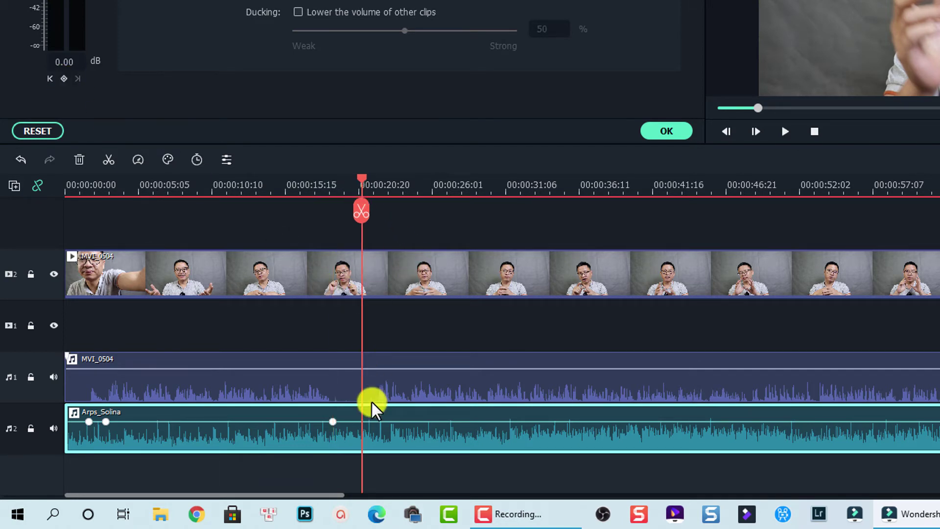
click(63, 79)
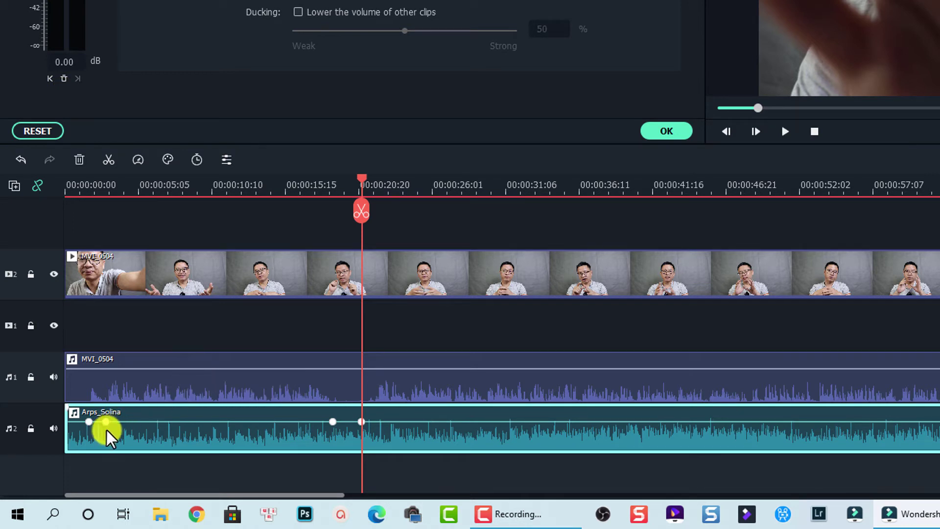
Lower the second and third volume keyframes of the Arps_Solina clip and shift the third one earlier to 00:00:17:03
drag(106, 422, 122, 428)
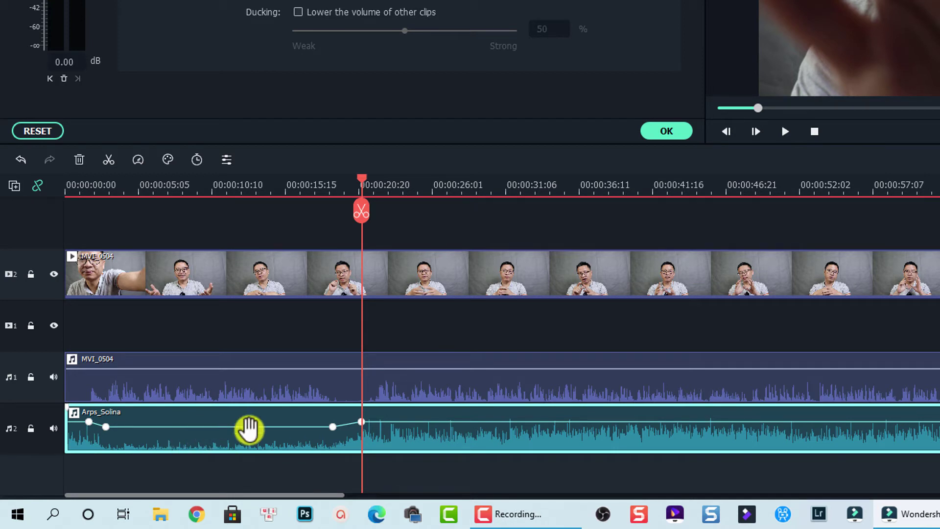
mouse_move(332, 429)
drag(332, 429, 305, 430)
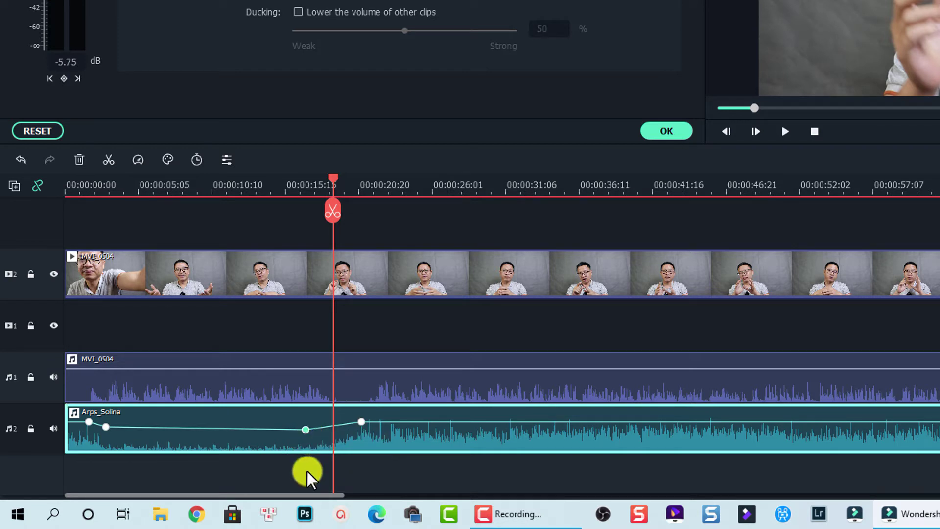
Play the timeline from just before the first Arps_Solina keyframe to listen to the music volume under the speech
click(81, 191)
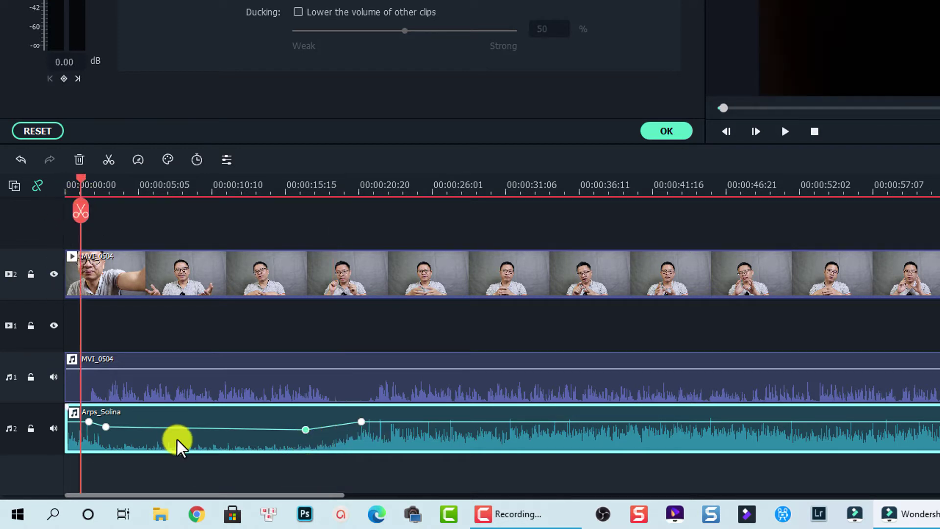
key(space)
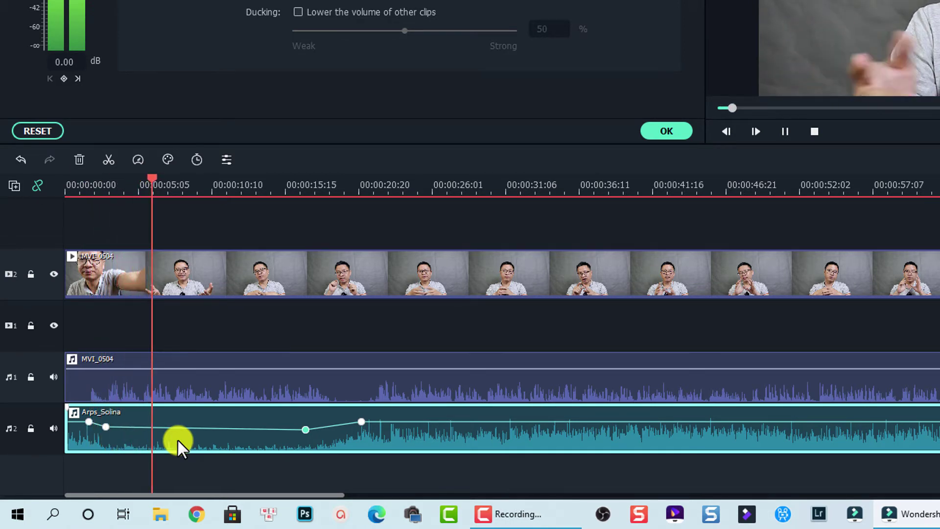
key(space)
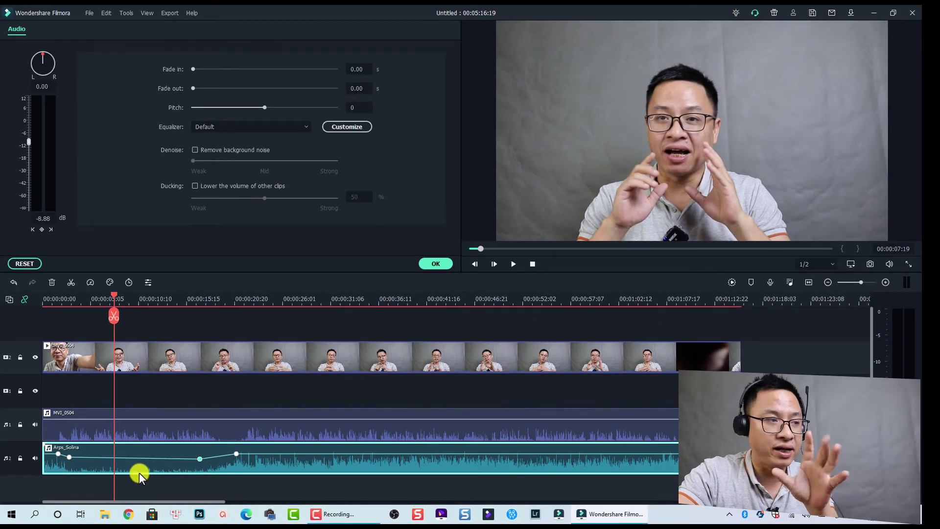
Delete all four volume keyframes from the Arps_Solina clip
click(199, 460)
key(Delete)
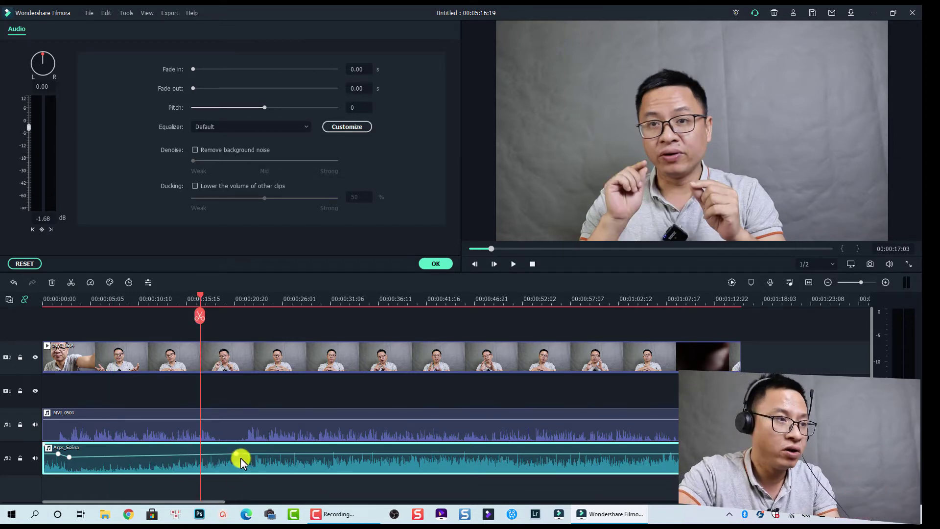
drag(237, 455, 242, 467)
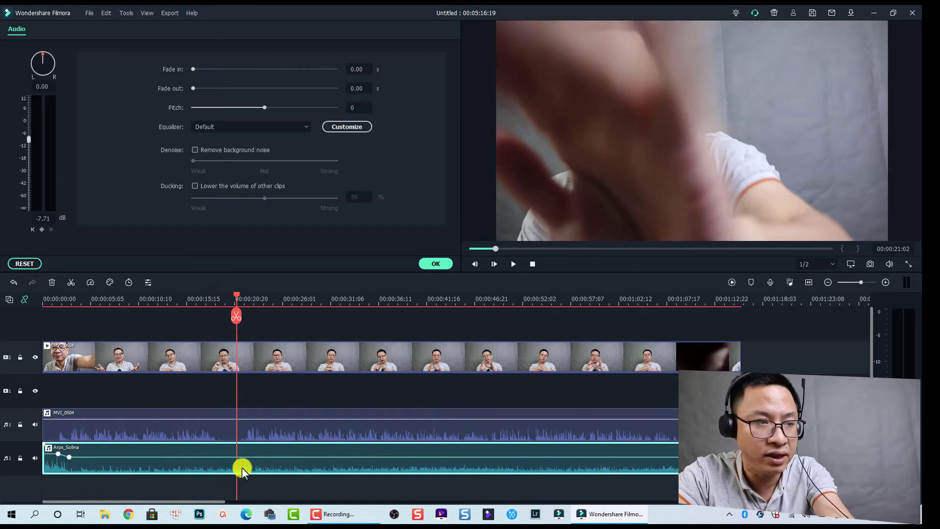
click(68, 459)
right_click(68, 459)
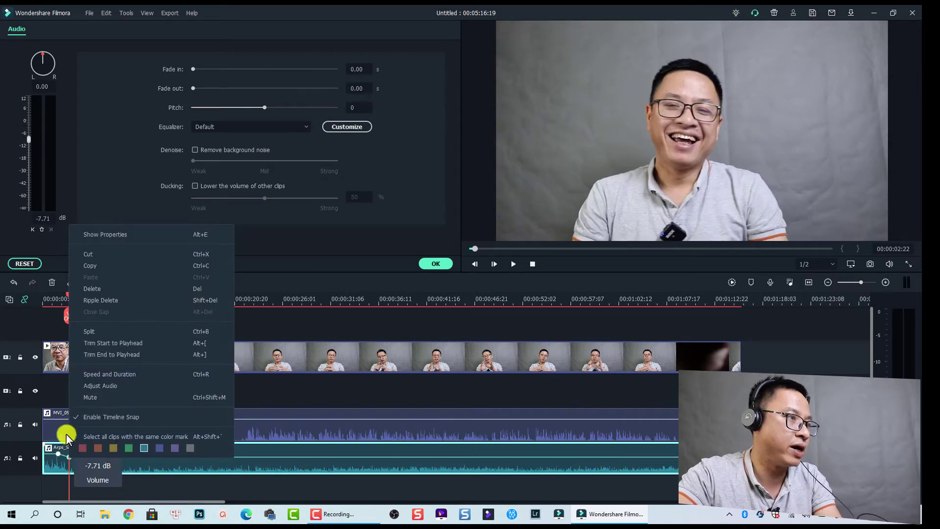
click(93, 288)
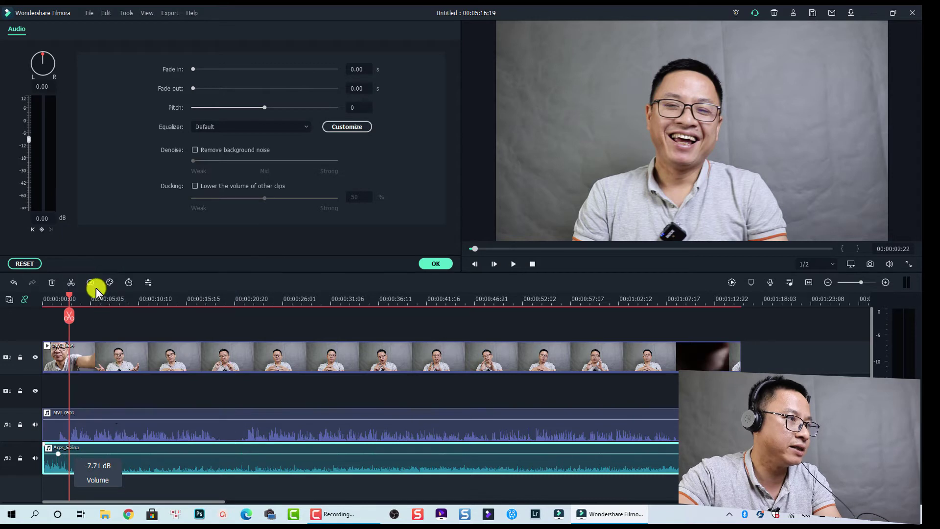
click(58, 456)
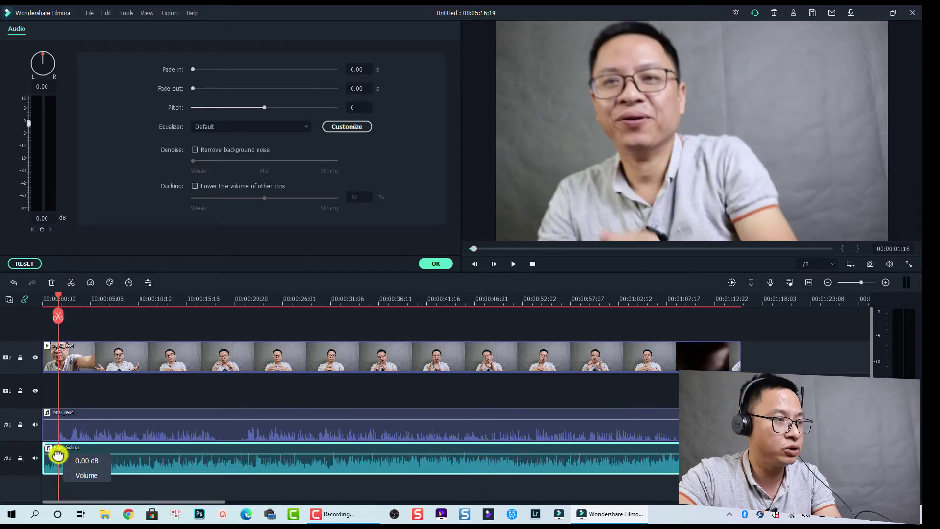
right_click(58, 456)
click(90, 289)
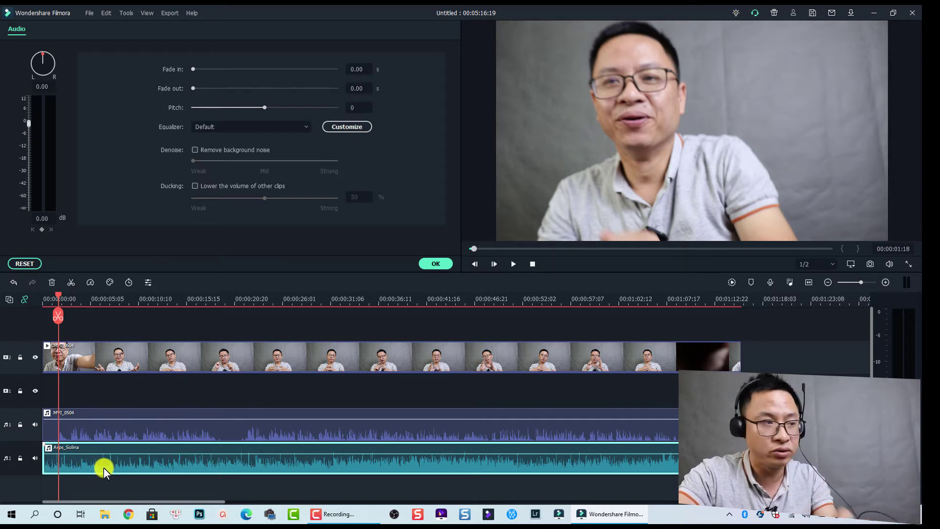
Add an 8.25 s fade-in and a 35.92 s fade-out to the Arps_Solina clip using its fade handles on the timeline
drag(47, 448, 45, 444)
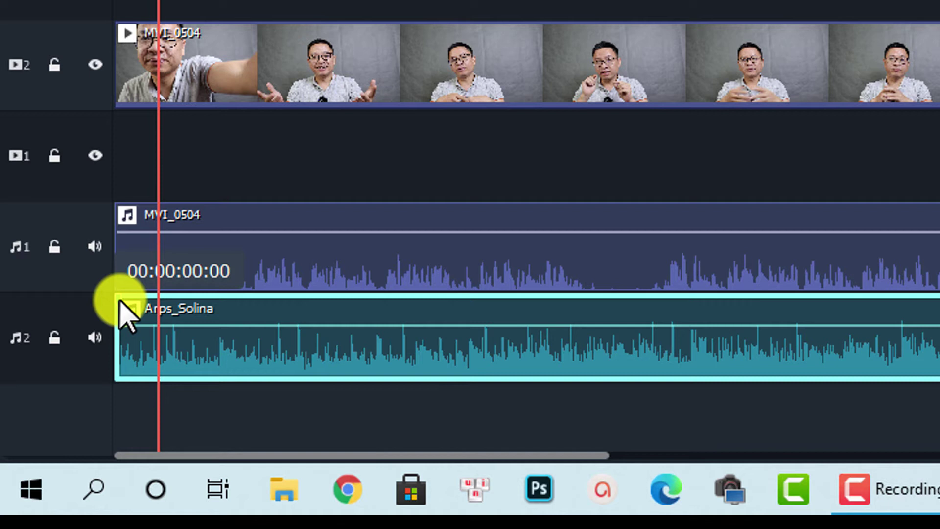
drag(120, 300, 323, 304)
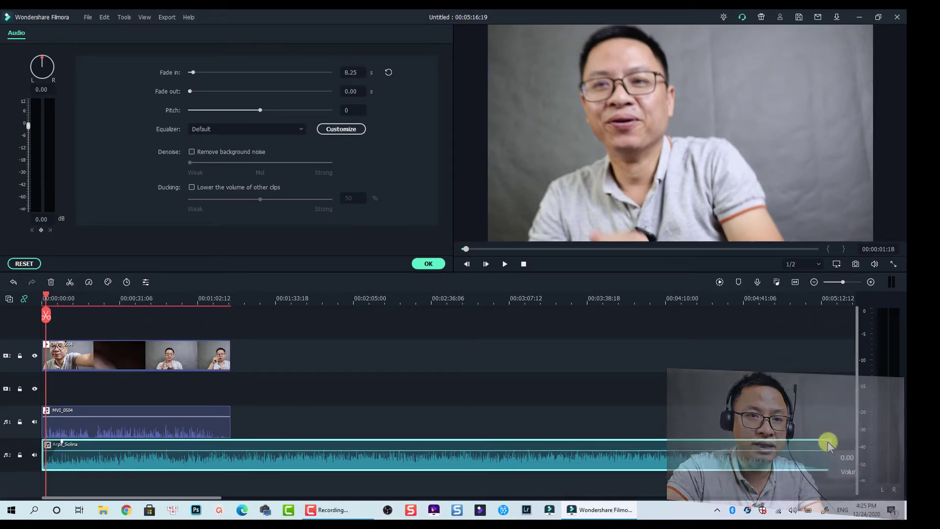
drag(830, 441, 743, 449)
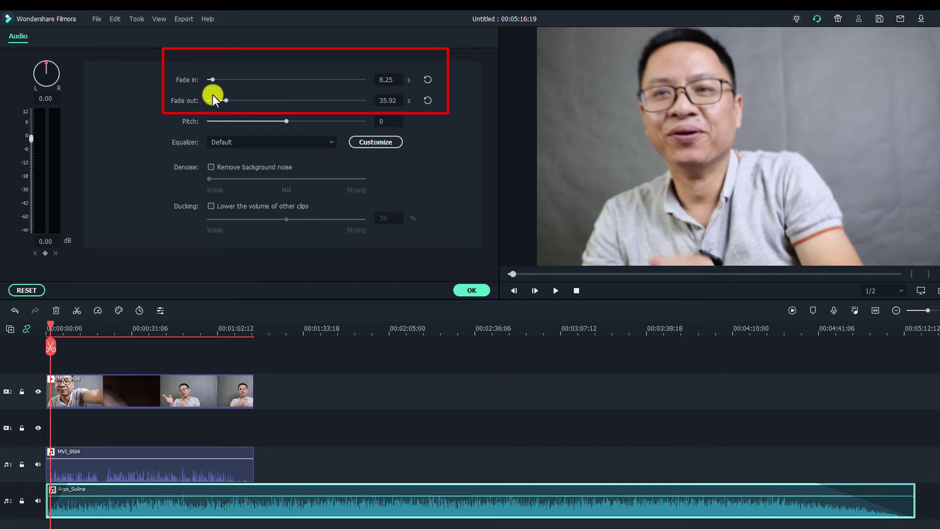
Set the Arps_Solina clip's fade in to 124.38 s and its fade out to 136.00 s in the audio settings
drag(212, 80, 269, 81)
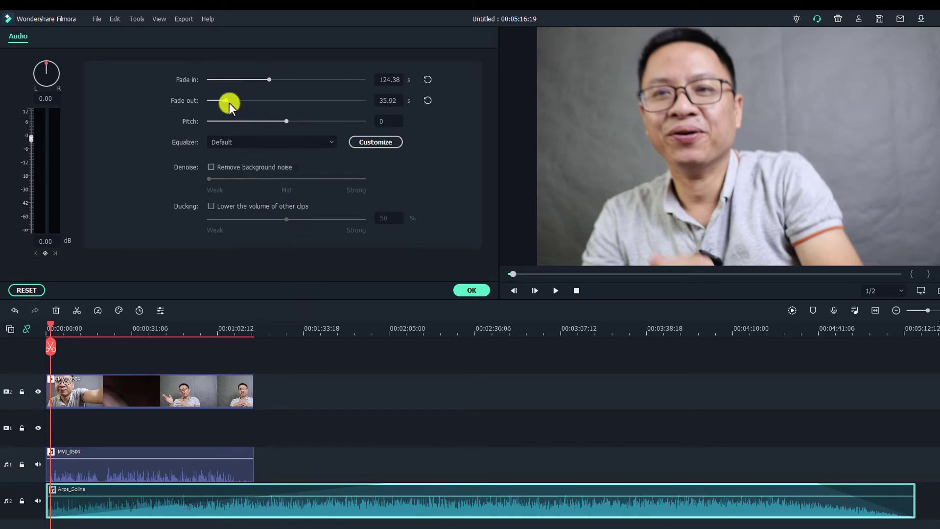
drag(225, 101, 274, 101)
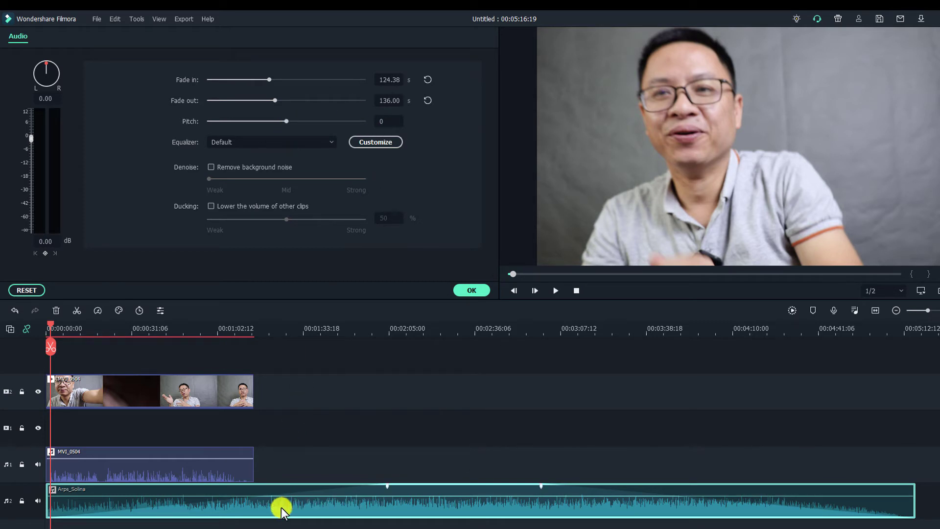
Delete the Arps_Solina clip from audio track 2 and play back the MVI_0504 audio on audio track 1
key(Delete)
click(166, 473)
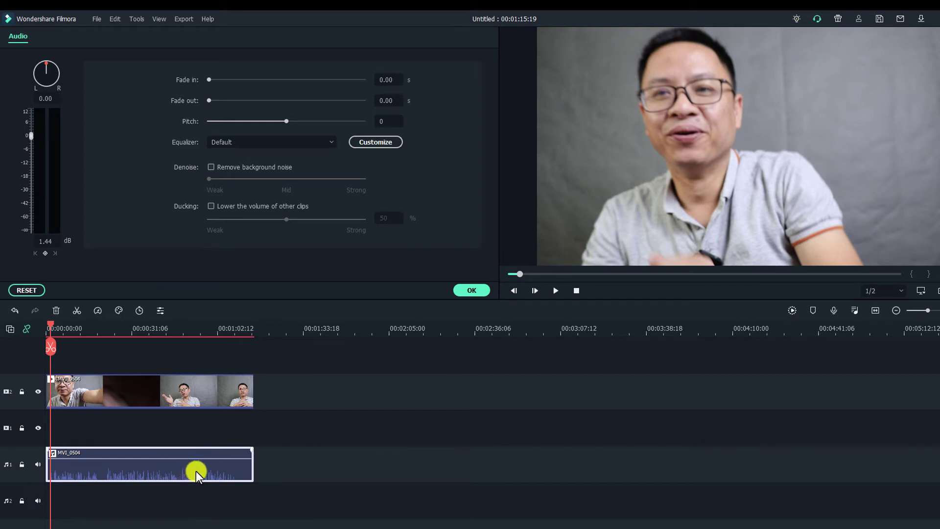
key(space)
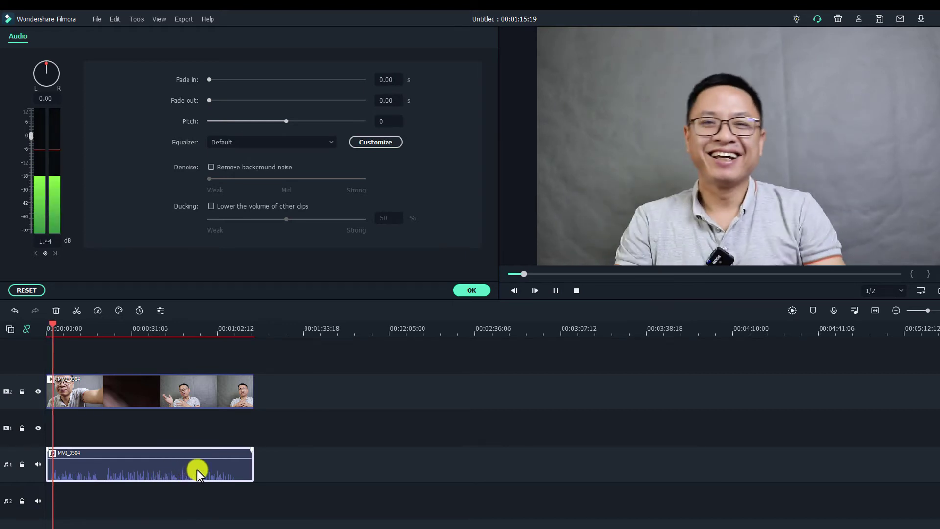
key(space)
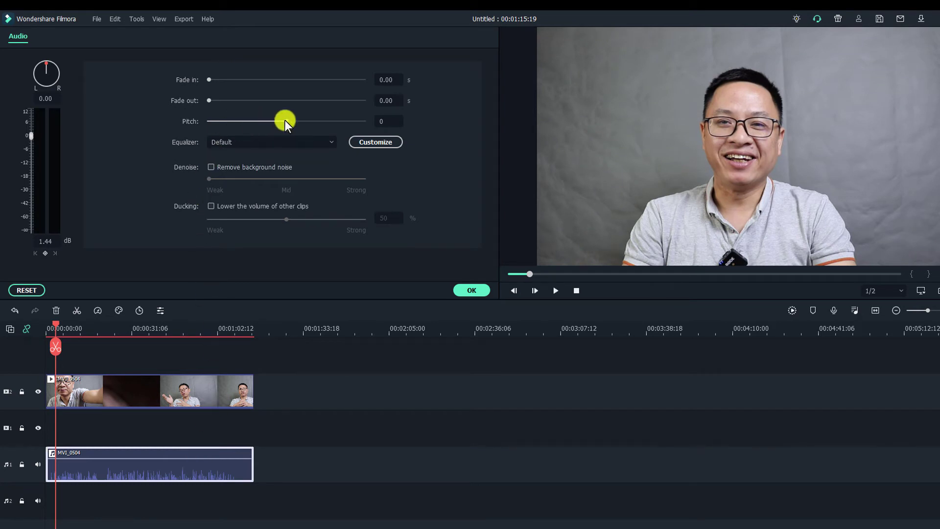
Raise the pitch of the MVI_0504 audio to 6 and listen to the result
drag(286, 121, 300, 122)
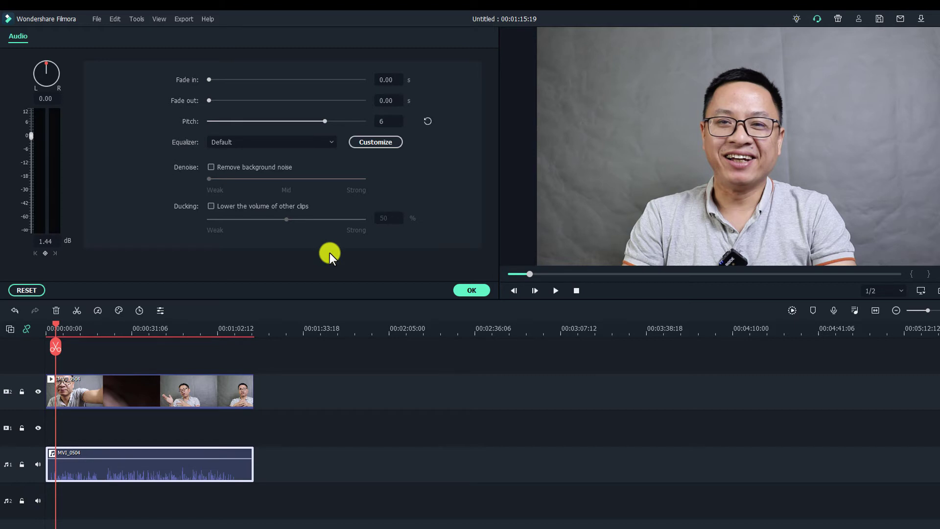
key(space)
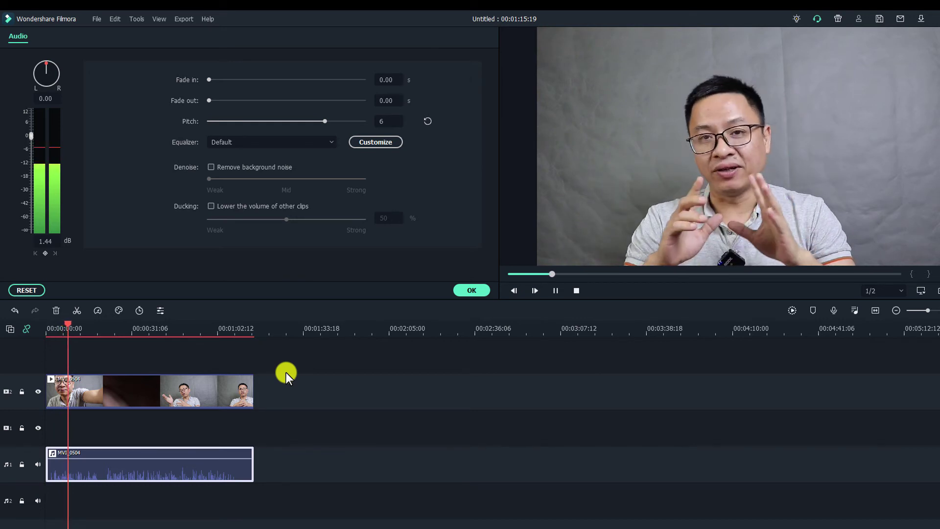
key(space)
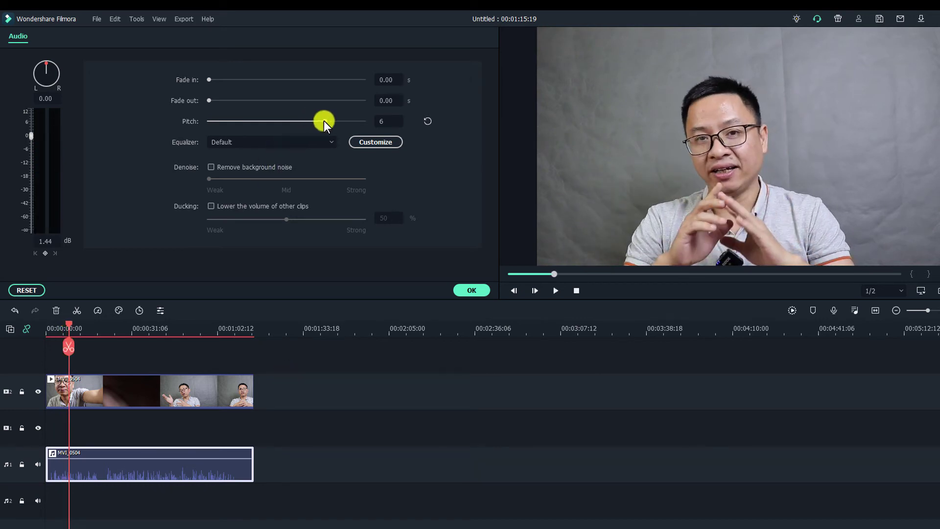
Try a pitch of -5 on the MVI_0504 audio during playback, and reset the pitch to its default
drag(290, 119, 272, 119)
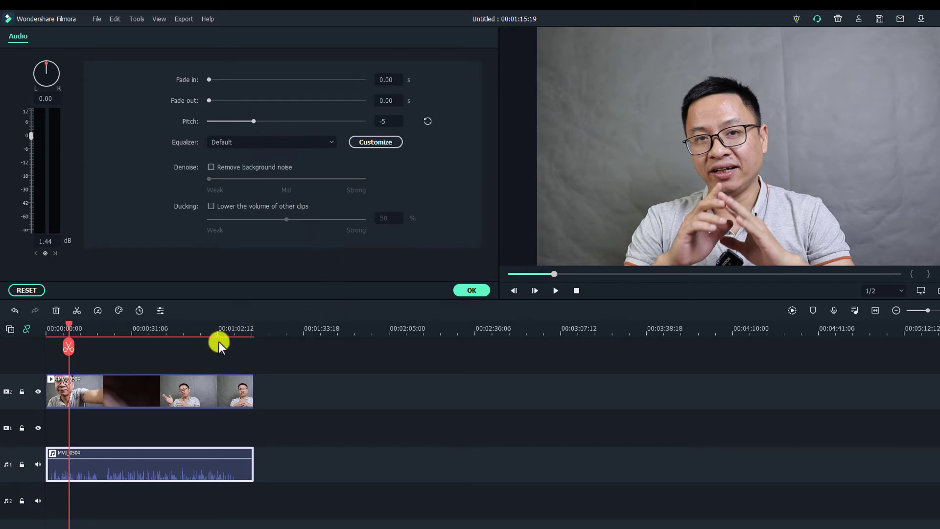
key(space)
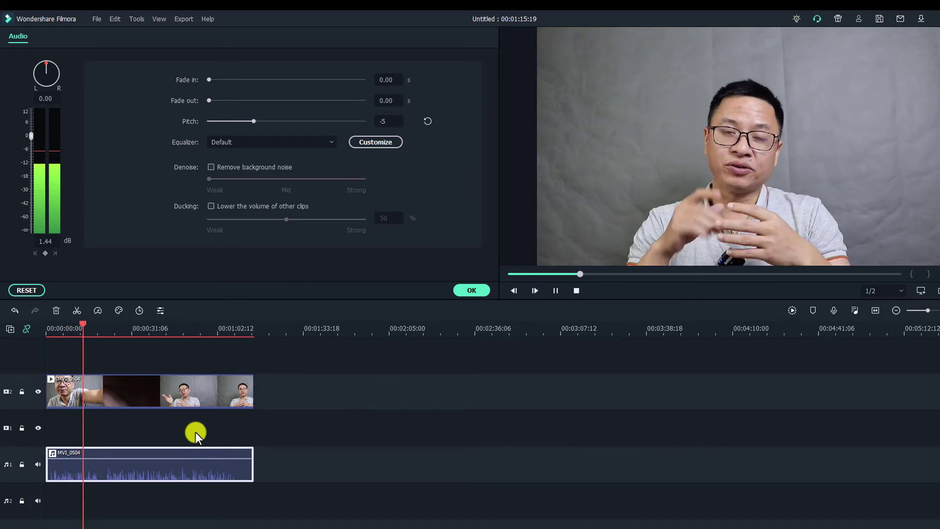
key(space)
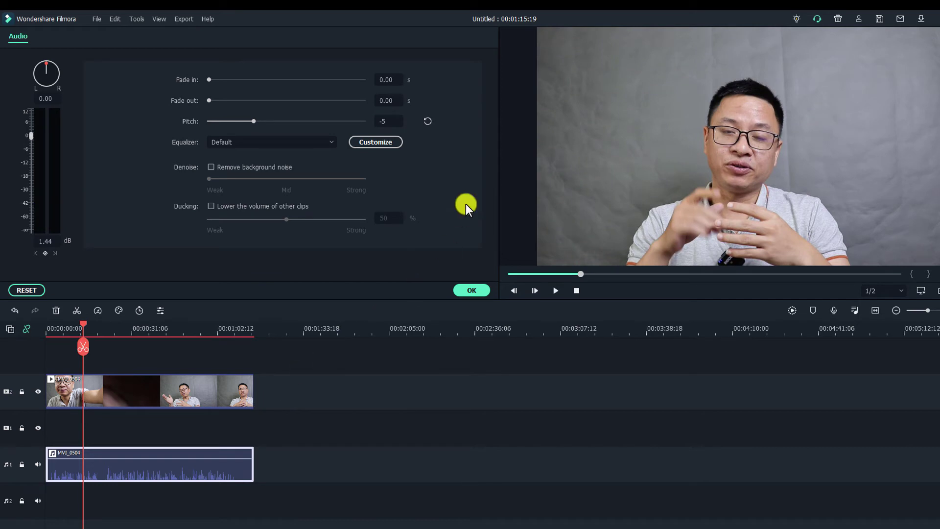
click(428, 121)
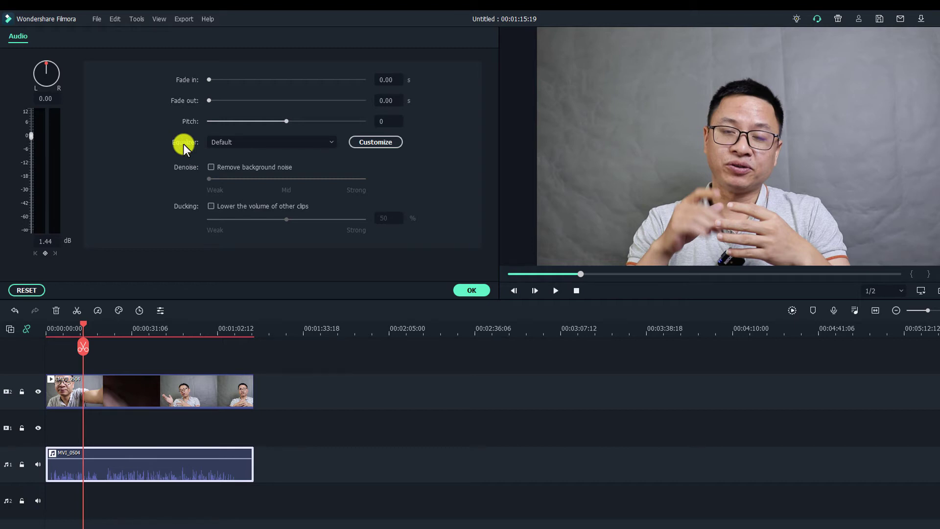
Apply the Techno equalizer preset to the MVI_0504 audio and play it back
click(253, 142)
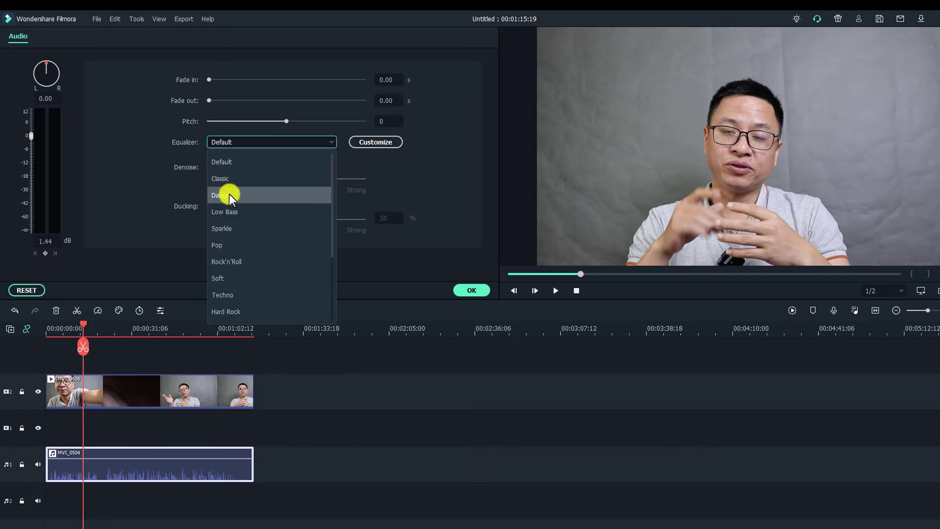
scroll(289, 254, down, 2)
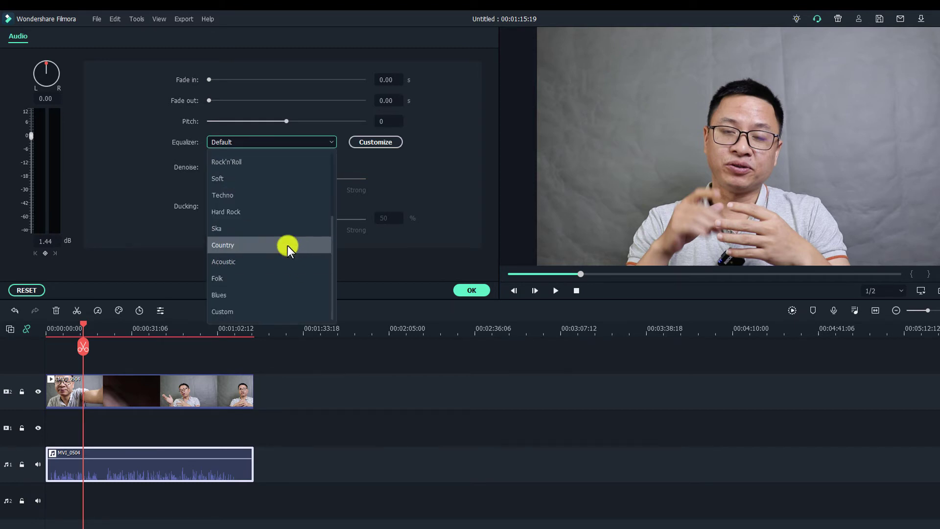
scroll(266, 271, up, 1)
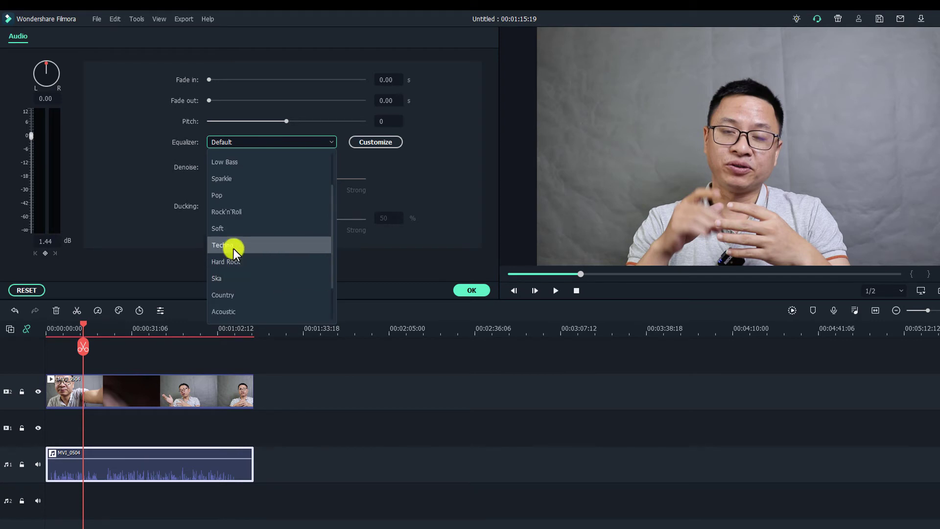
click(219, 245)
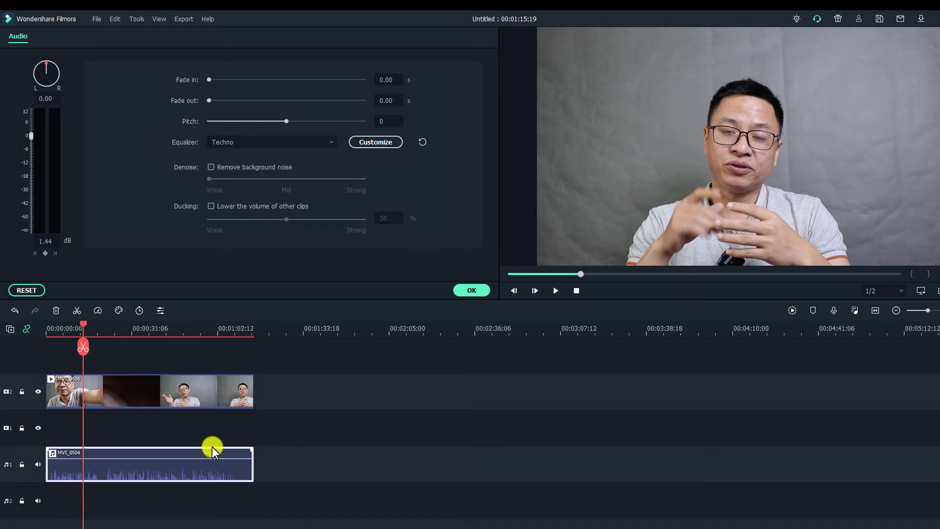
key(space)
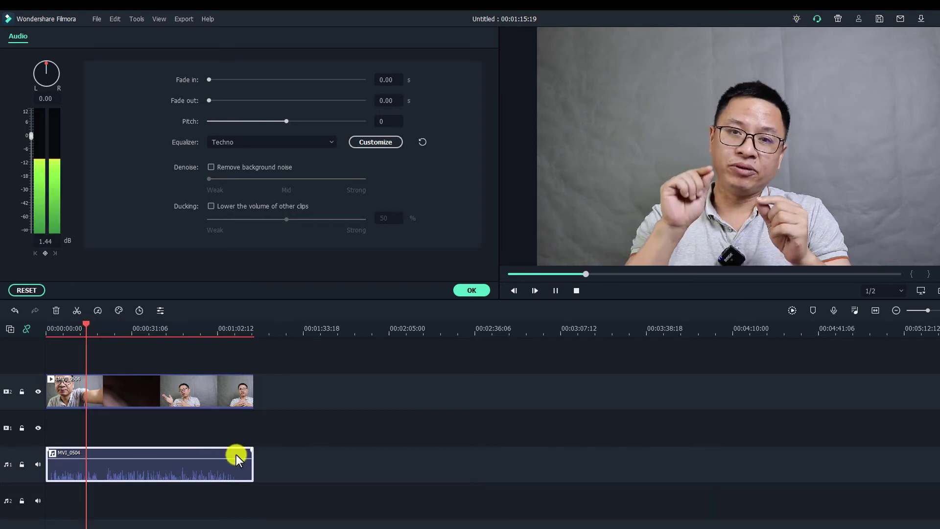
Apply the Low Bass equalizer preset to the MVI_0504 audio and play it back
key(space)
click(307, 140)
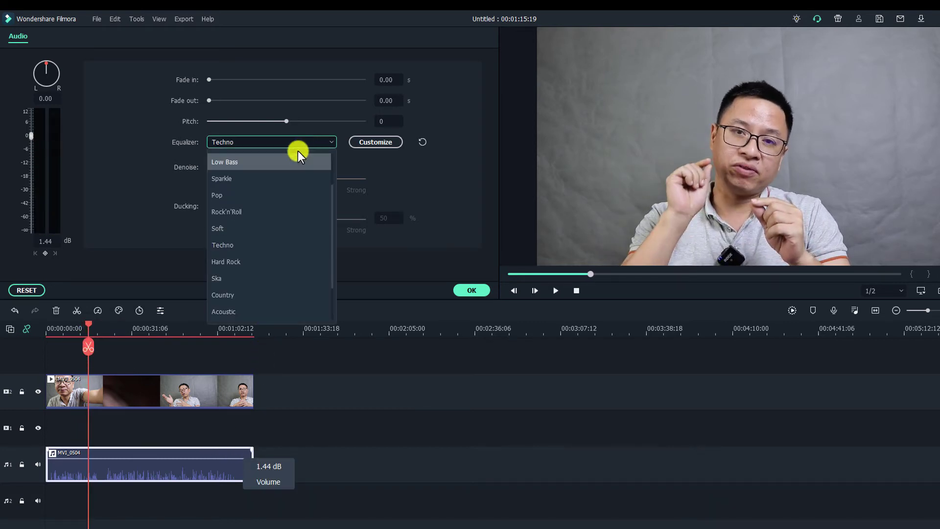
click(233, 164)
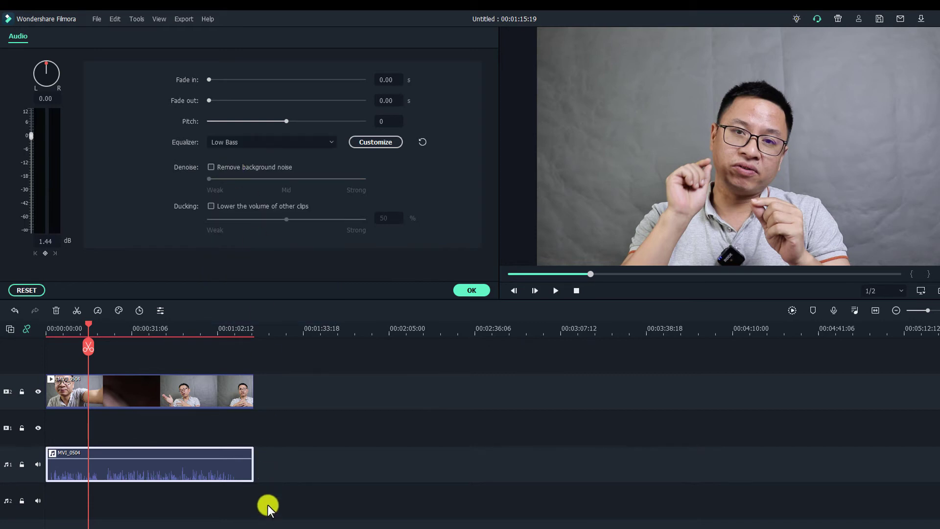
key(space)
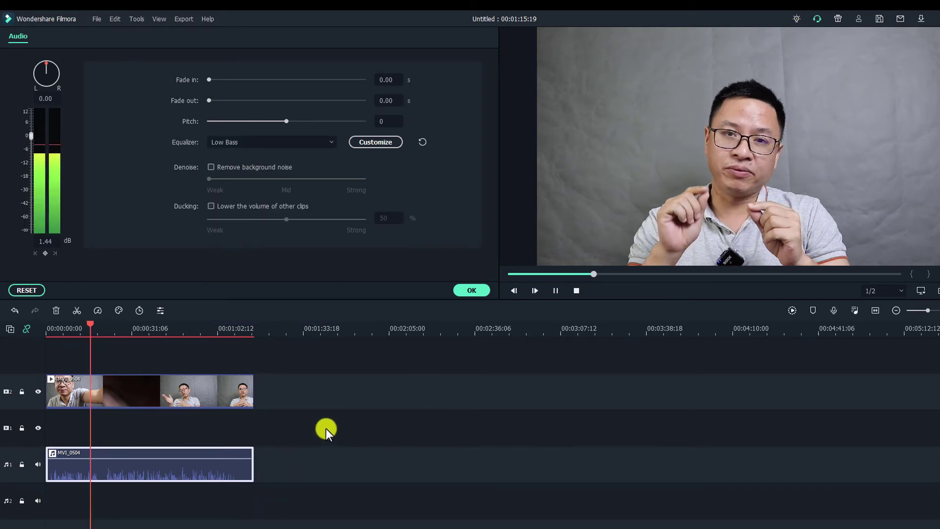
key(space)
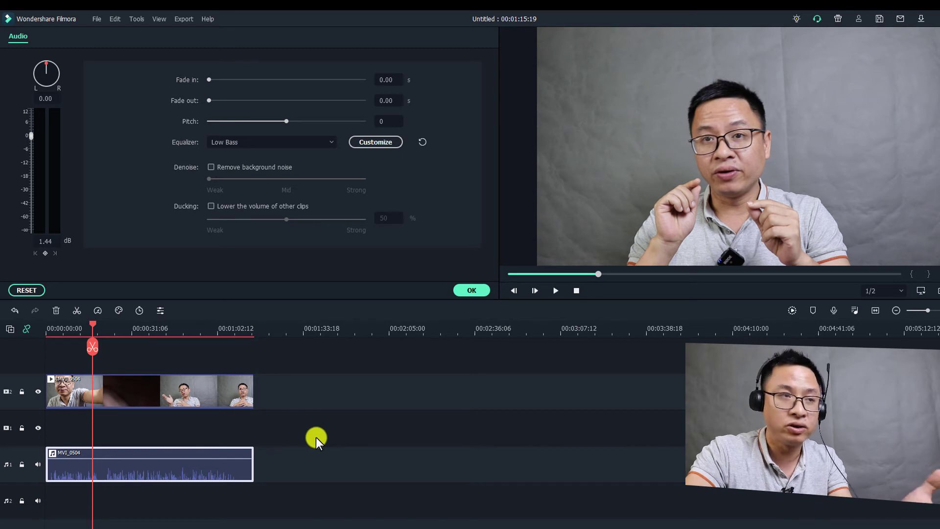
Customize the equalizer from the Default preset, setting the 31 band to -1.20, the 63 band to -1.80 and the 500 band to 7.20
click(372, 141)
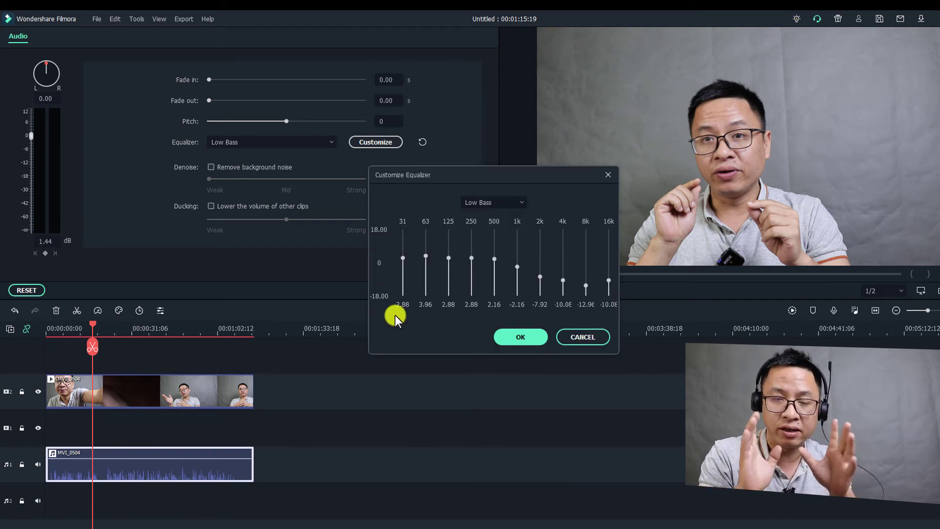
click(509, 207)
scroll(504, 210, up, 3)
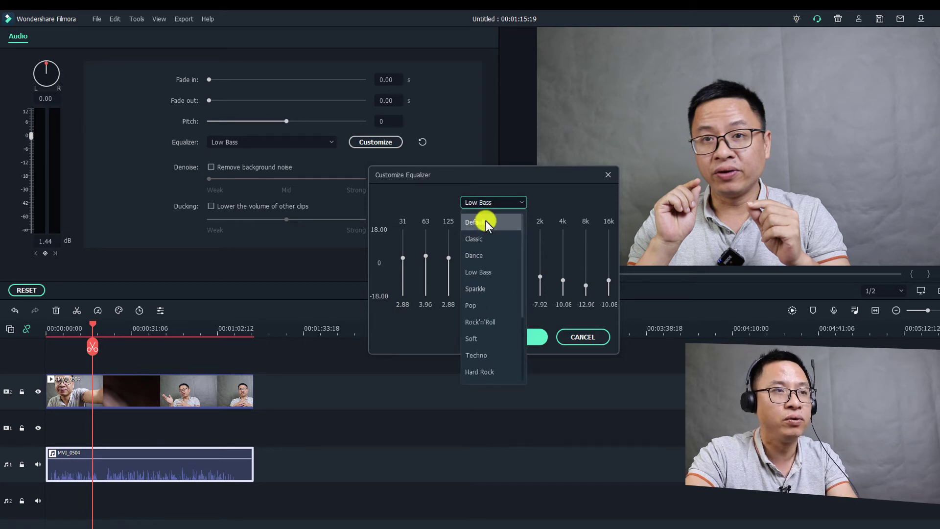
click(485, 221)
drag(425, 262, 404, 268)
drag(494, 262, 494, 250)
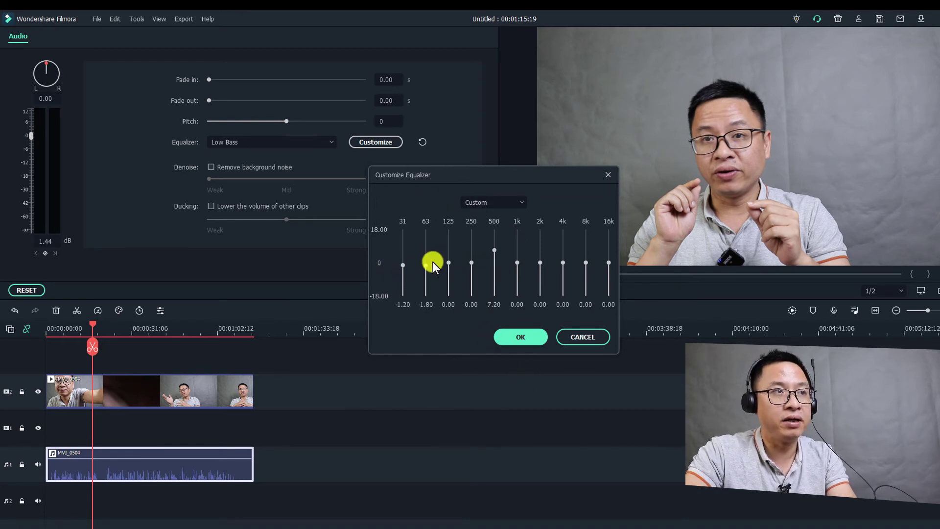
click(517, 338)
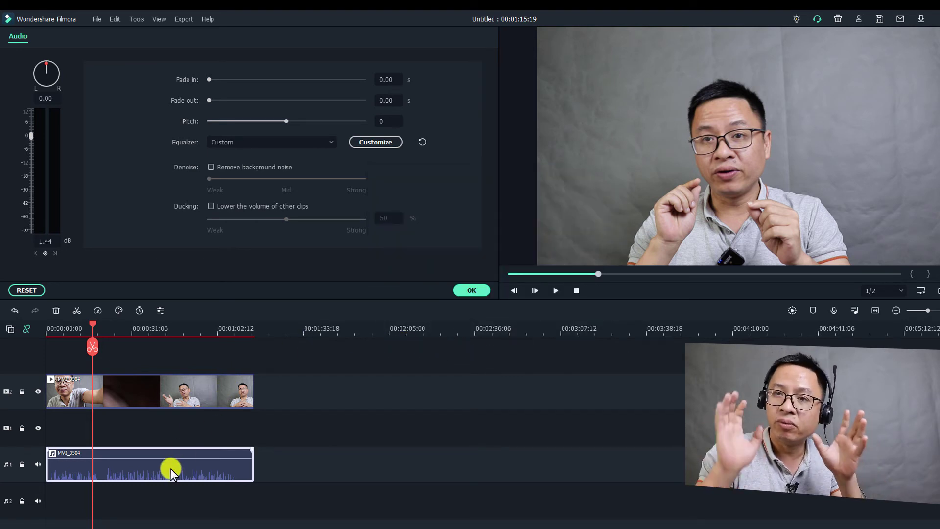
Try background noise removal at the Weak level on the MVI_0504 audio during playback, and turn it off again
mouse_move(108, 460)
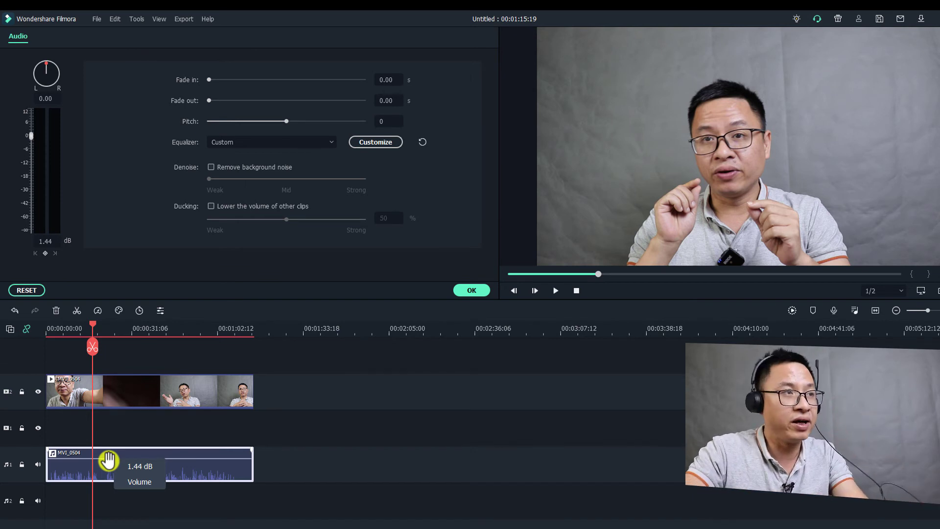
click(210, 166)
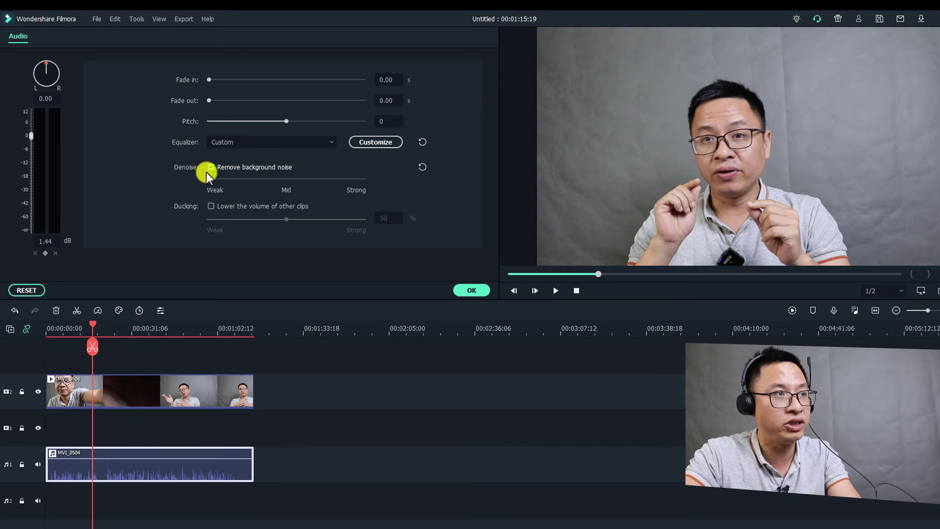
mouse_move(207, 178)
mouse_down()
mouse_move(280, 177)
mouse_move(213, 184)
mouse_up()
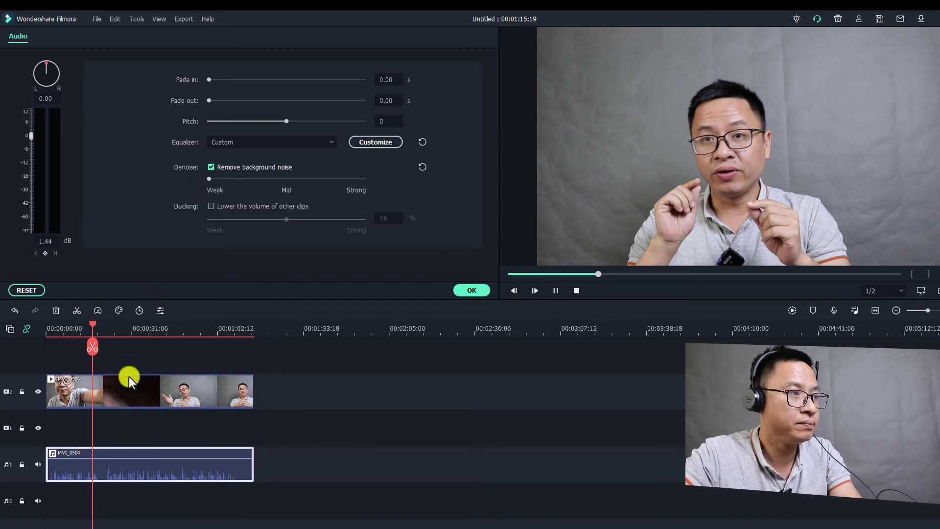
click(145, 342)
key(space)
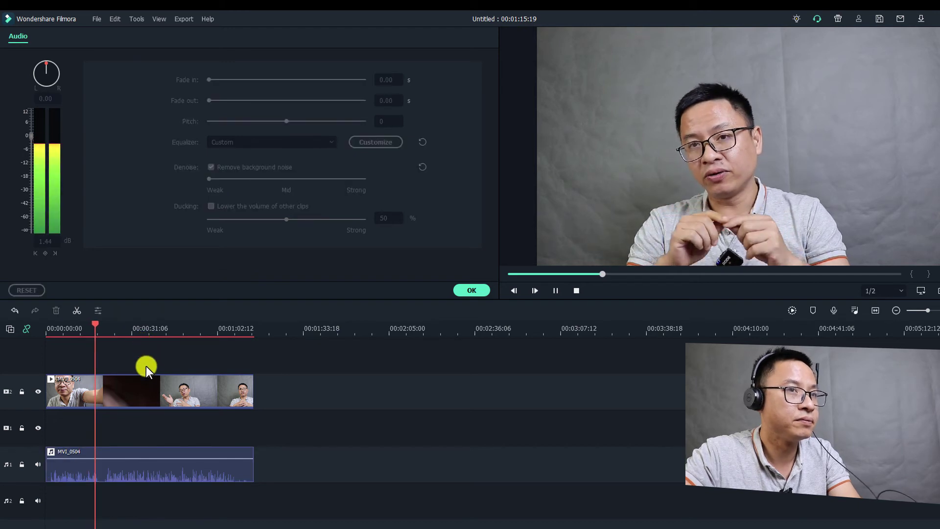
key(space)
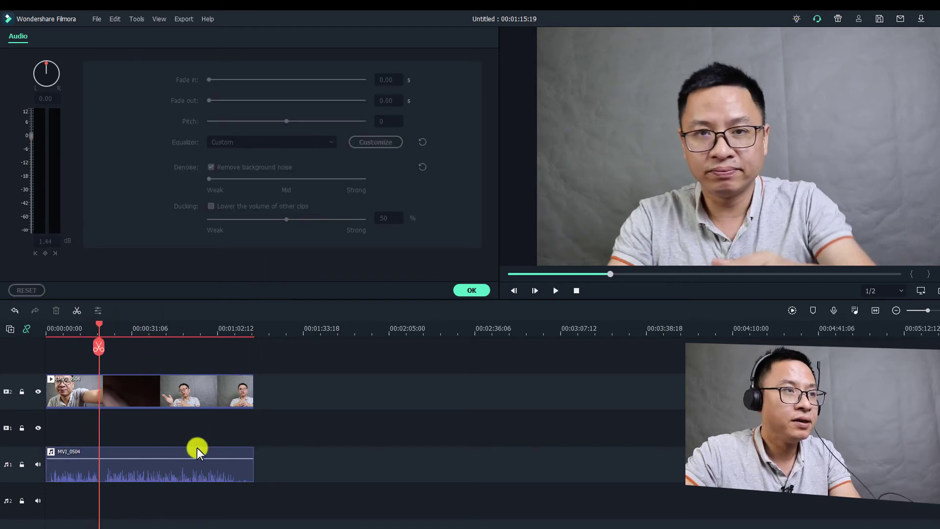
click(177, 475)
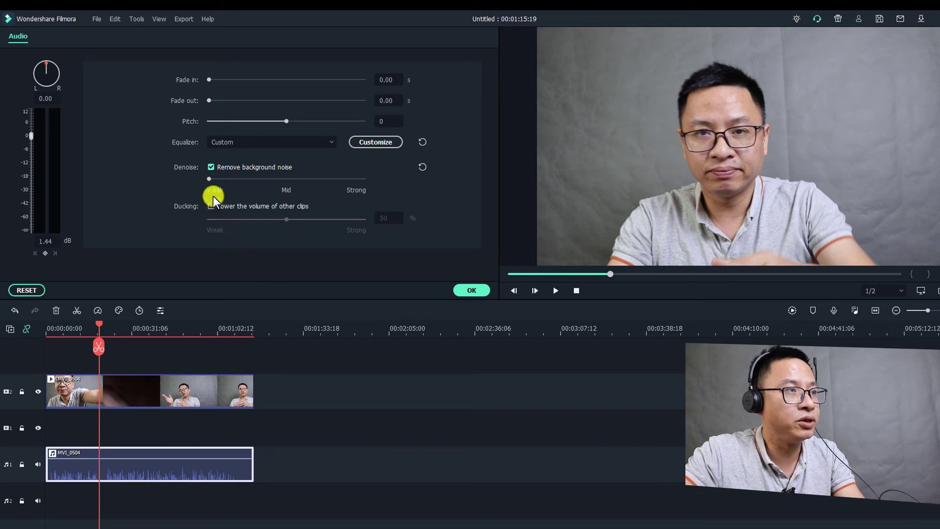
click(210, 167)
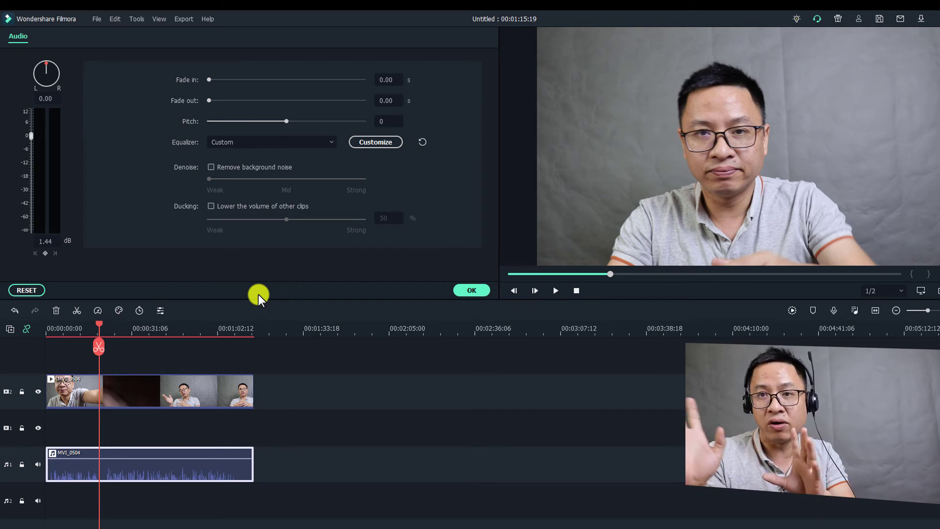
Add the Arps_Solina music to audio track 2 and move the MVI_0504 video and audio together to start at about 33 seconds
click(470, 290)
drag(154, 99, 220, 471)
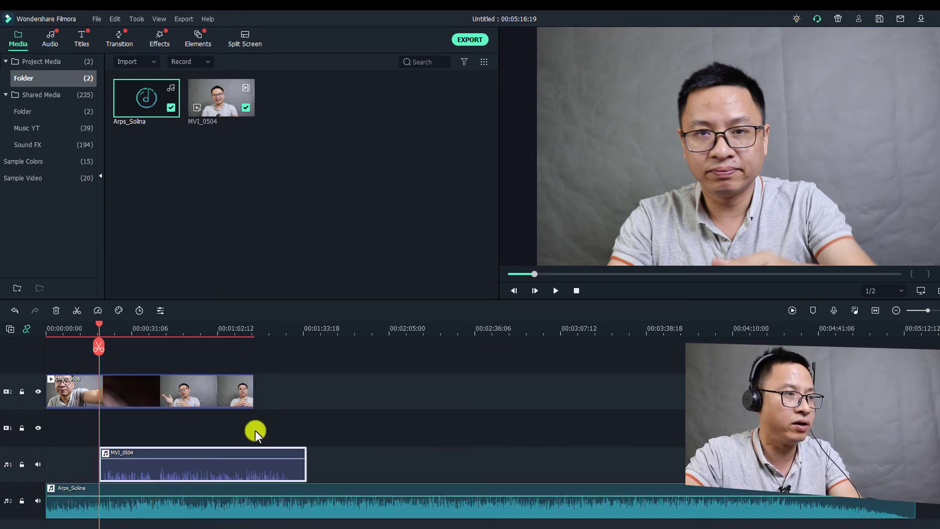
key(ctrl+z)
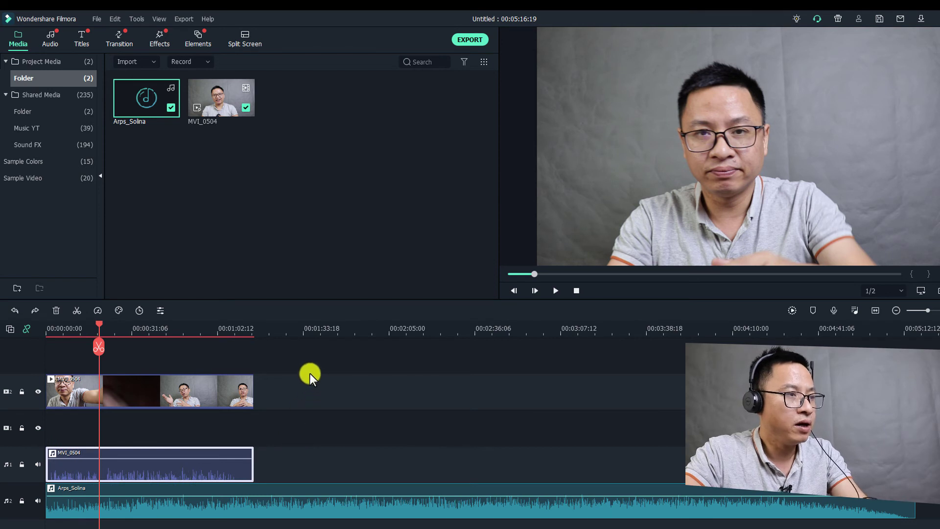
drag(309, 373, 243, 463)
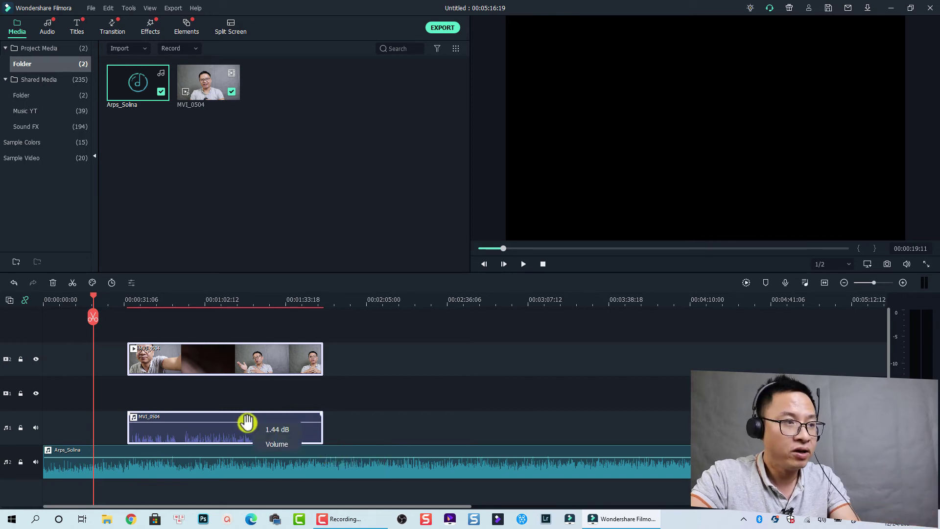
Enable ducking on the MVI_0504 audio to lower the volume of other clips by 65%
click(211, 303)
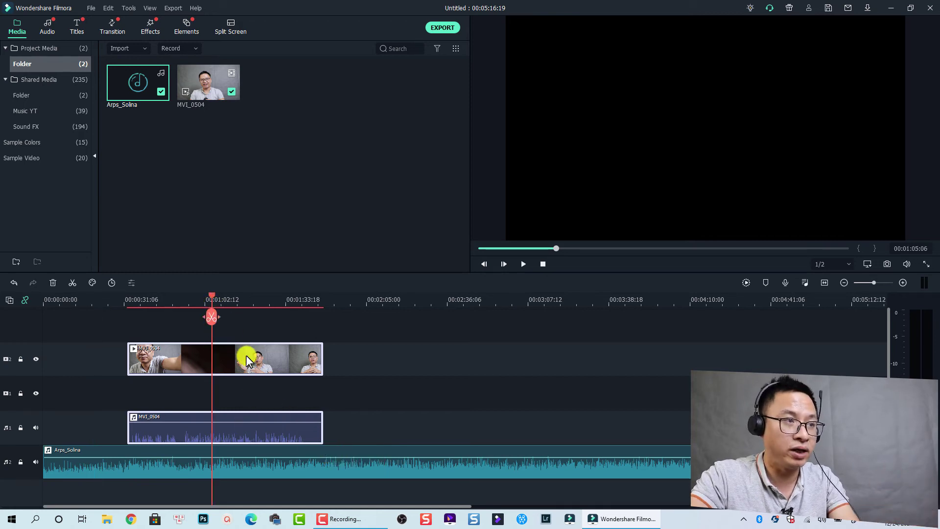
click(245, 425)
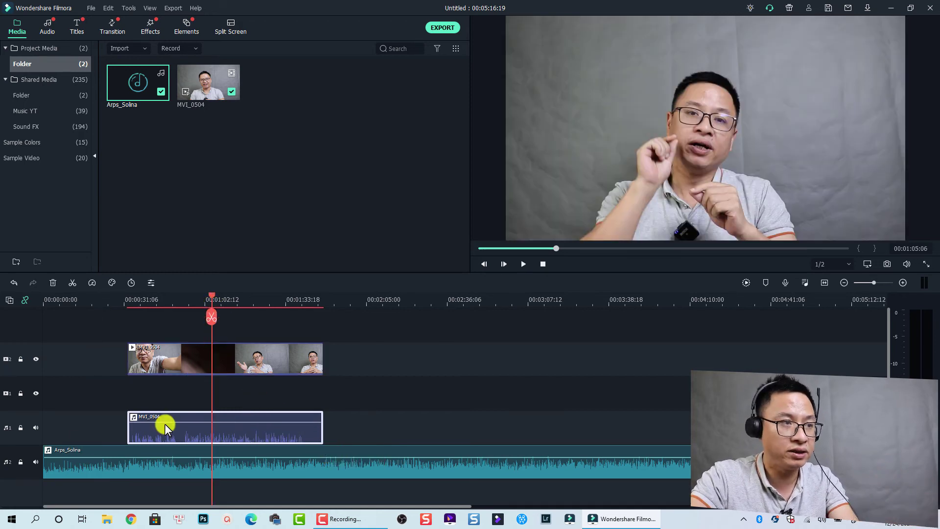
click(231, 433)
double_click(253, 426)
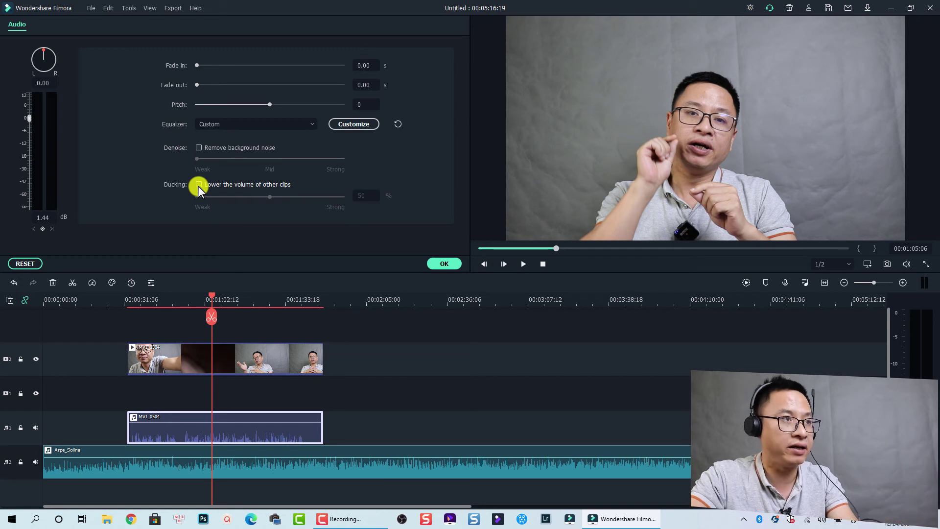
click(198, 185)
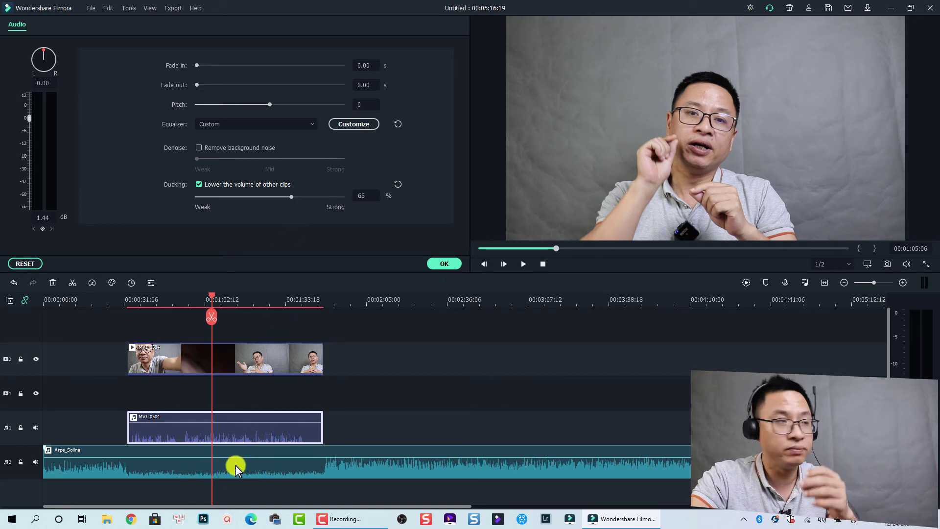
Play the timeline from shortly before the MVI_0504 clip to hear the ducked music under the voice
click(119, 300)
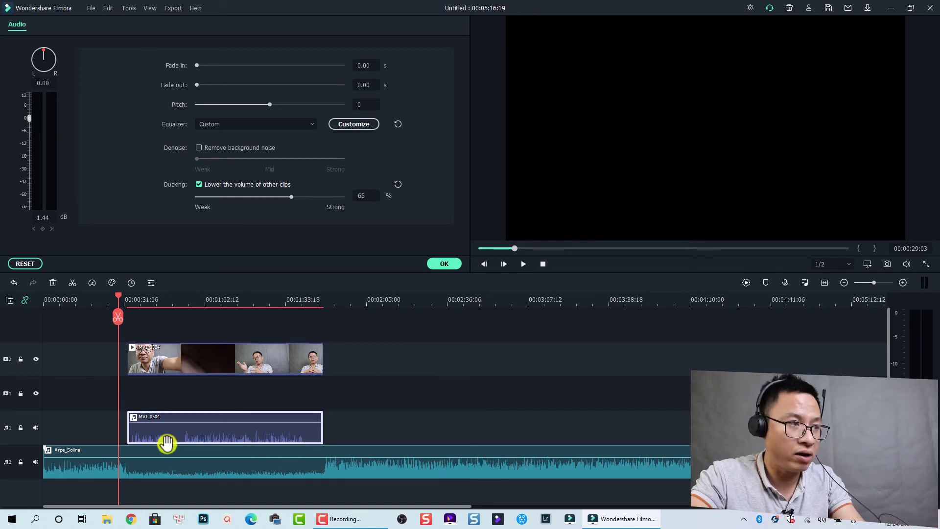
click(103, 299)
key(space)
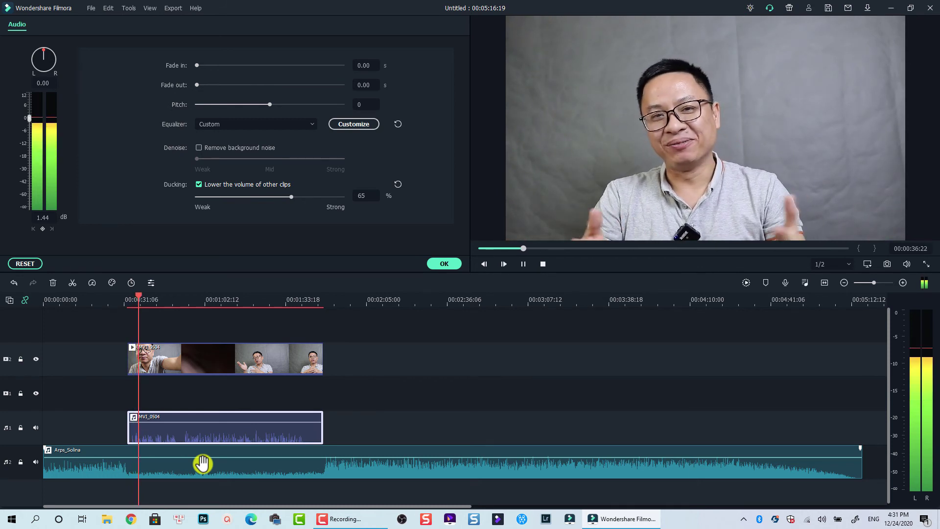
key(space)
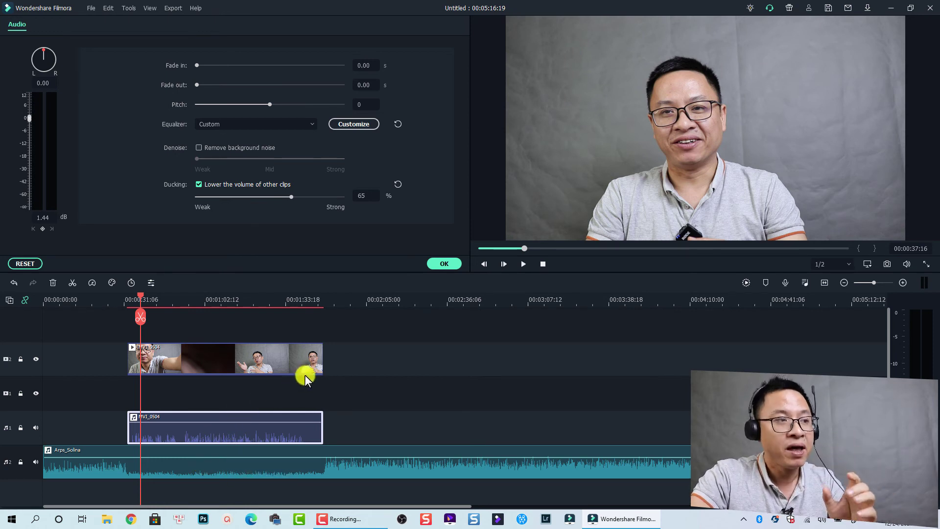
Move the MVI_0504 video and audio together to start at about 1:55, and reopen the audio clip's settings
drag(353, 345, 243, 428)
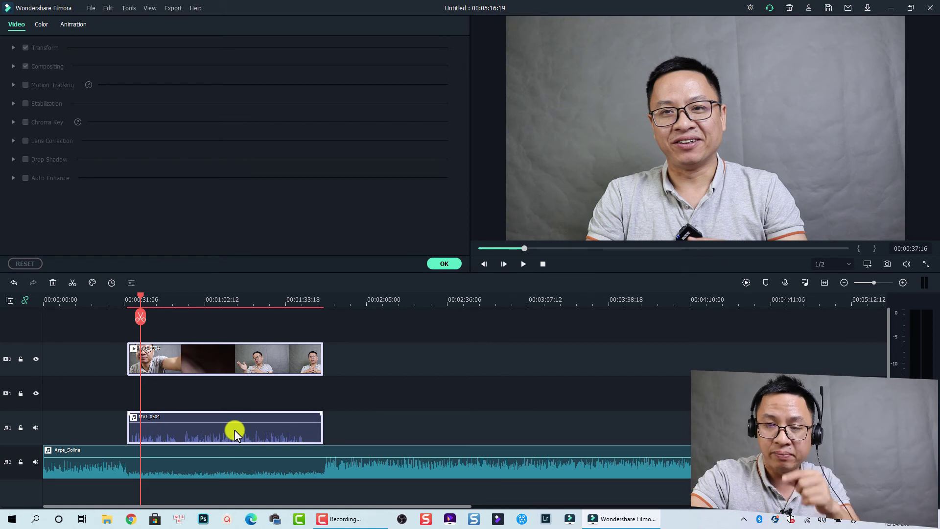
drag(231, 428, 443, 428)
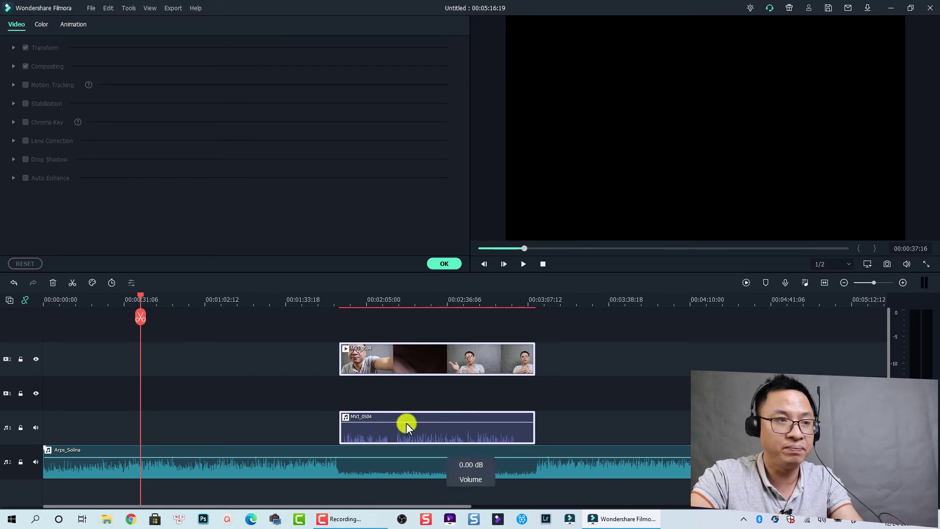
double_click(390, 436)
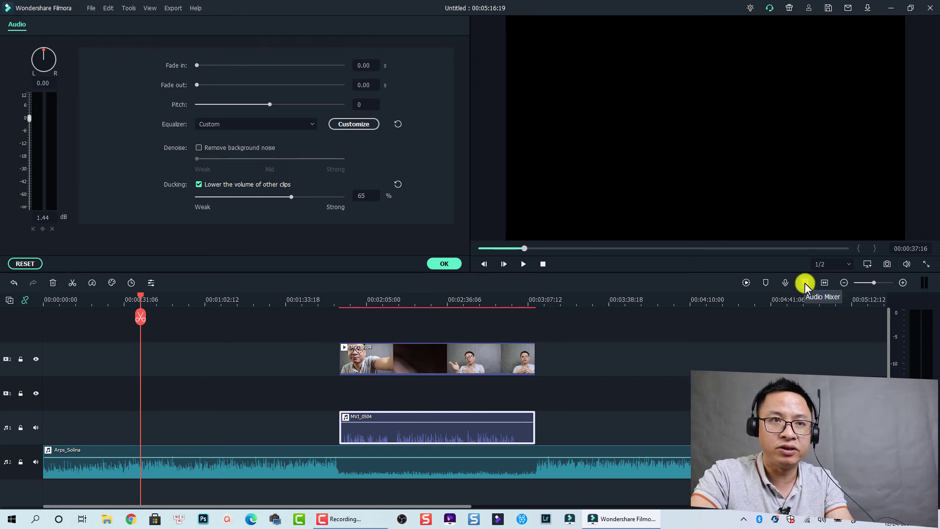
Open the Audio Mixer and play the mix from the start and from 2:19 to examine the track levels
click(769, 287)
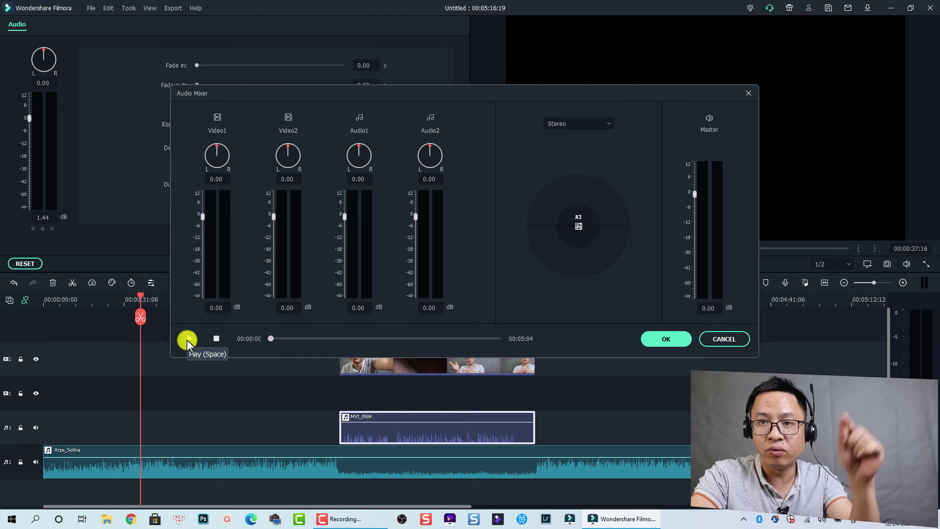
click(187, 340)
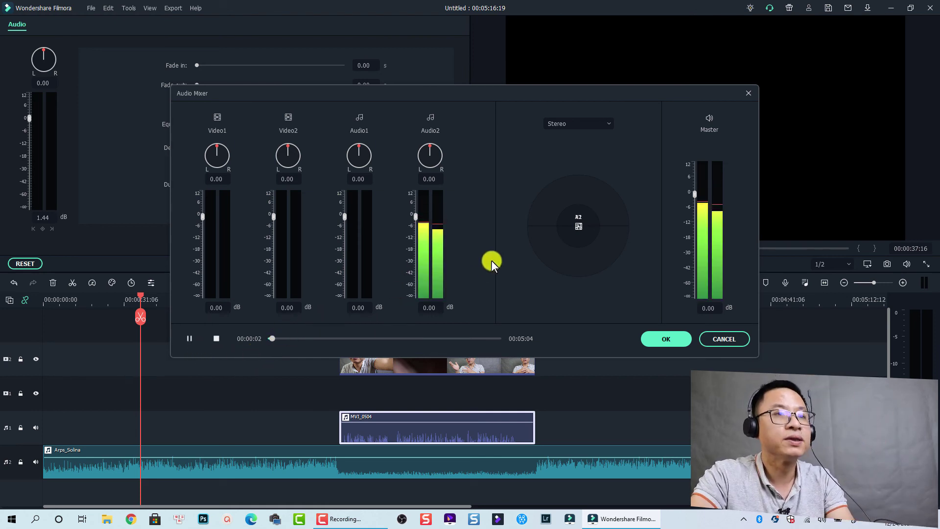
key(space)
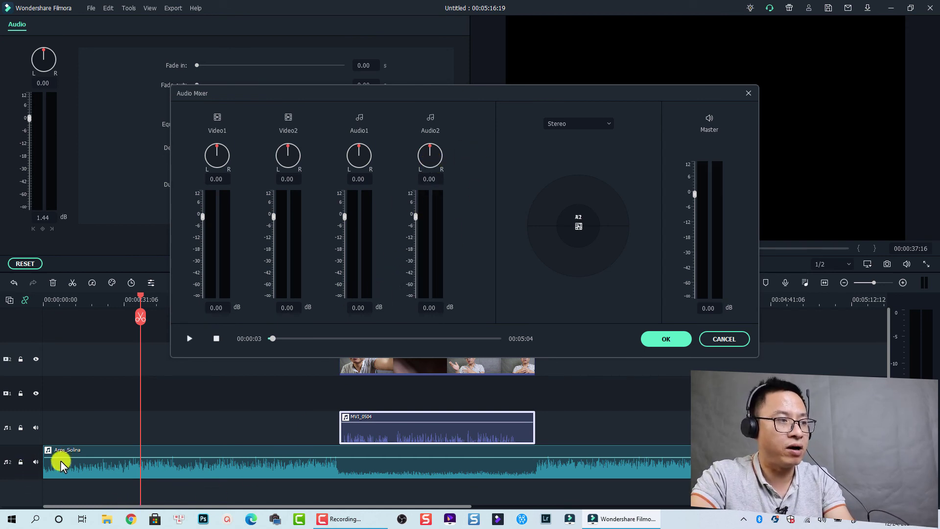
click(351, 339)
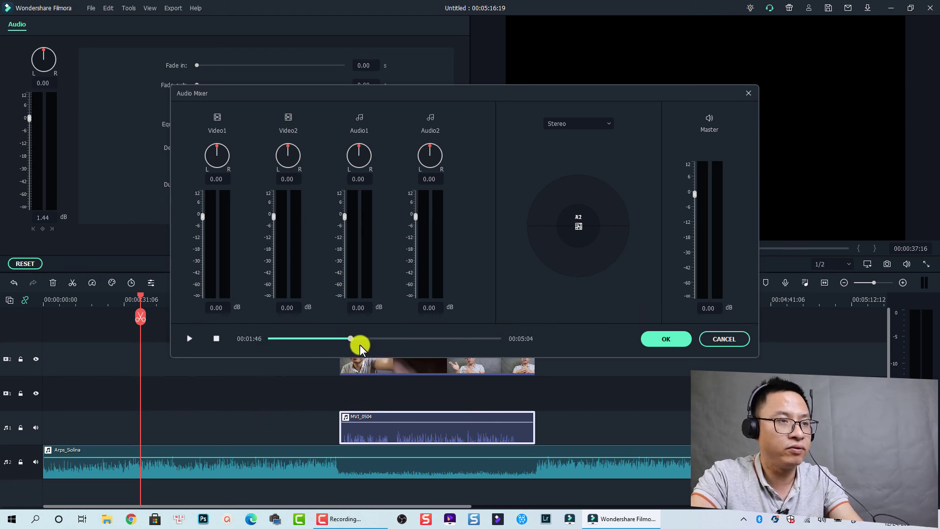
click(375, 339)
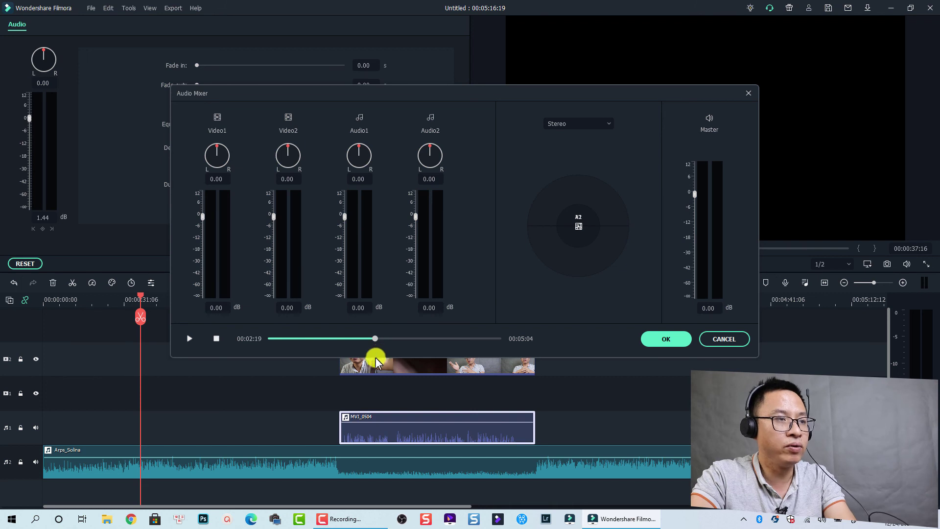
click(189, 338)
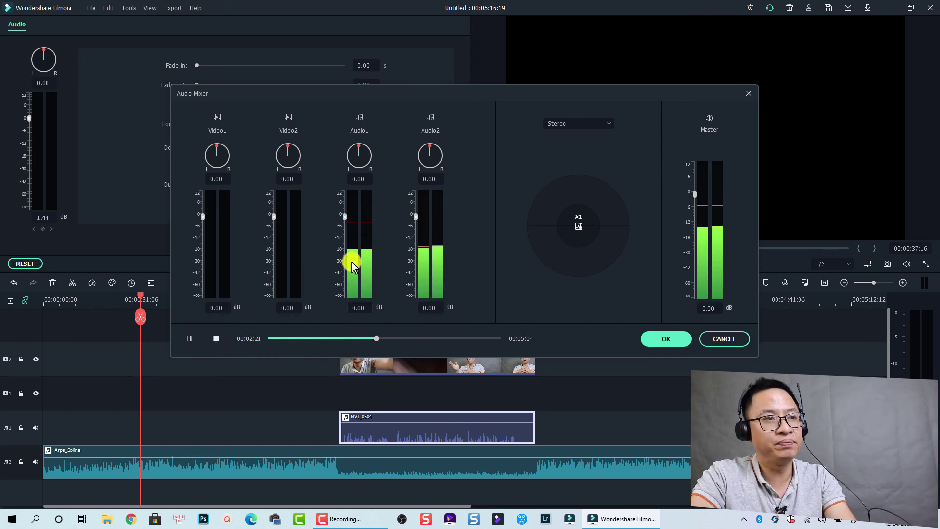
key(space)
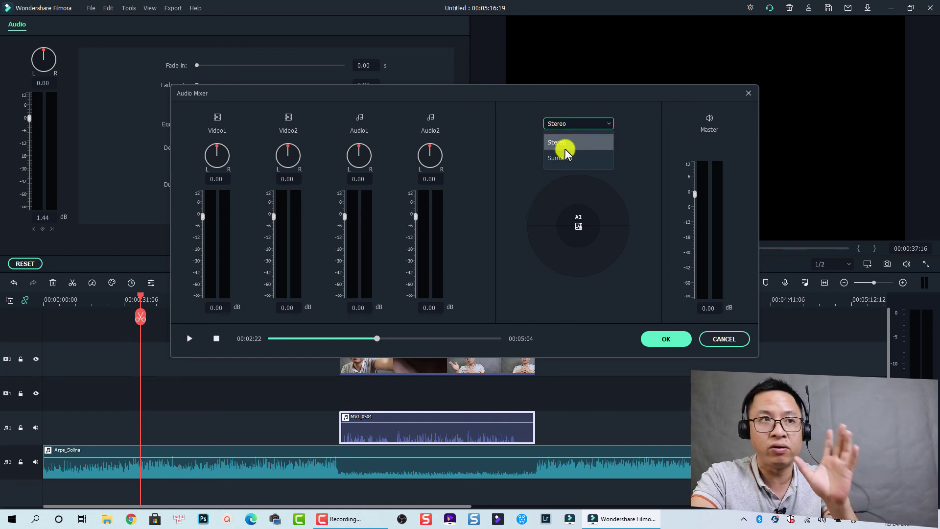
Keep the mixer in Stereo, test the master volume at minimum during playback, raise it to 12 dB and apply it
click(564, 145)
drag(694, 194, 695, 304)
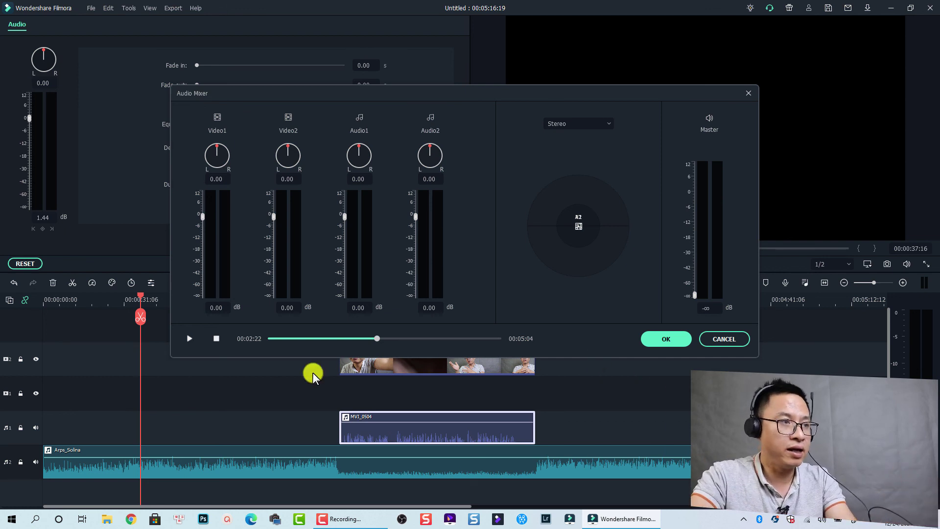
click(191, 339)
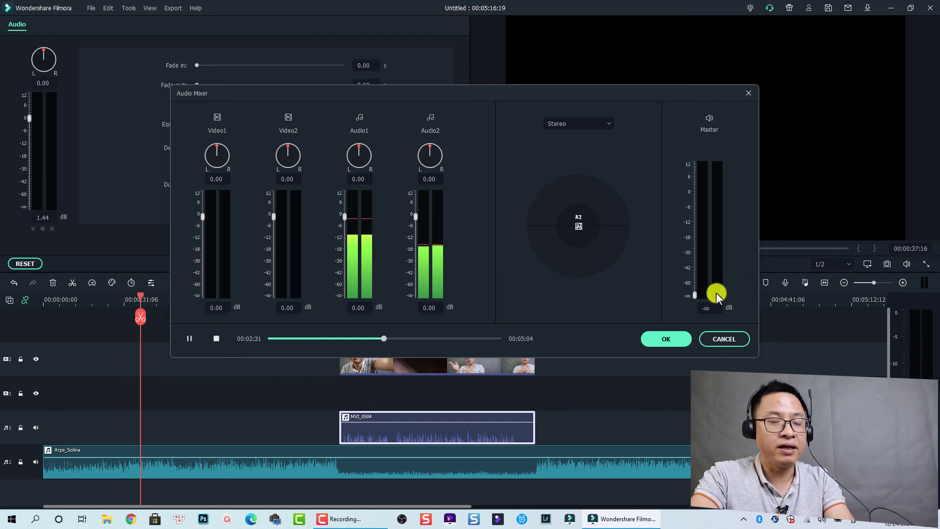
drag(695, 295, 692, 159)
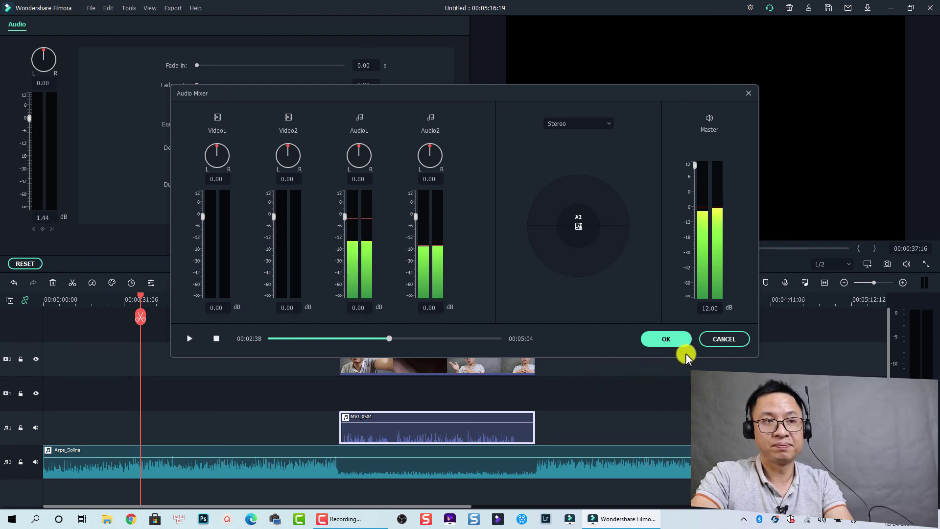
click(675, 338)
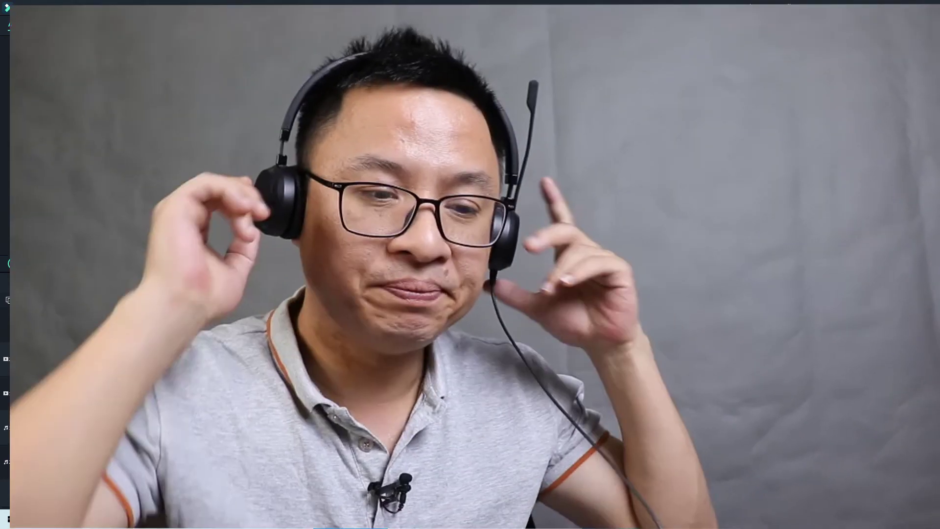